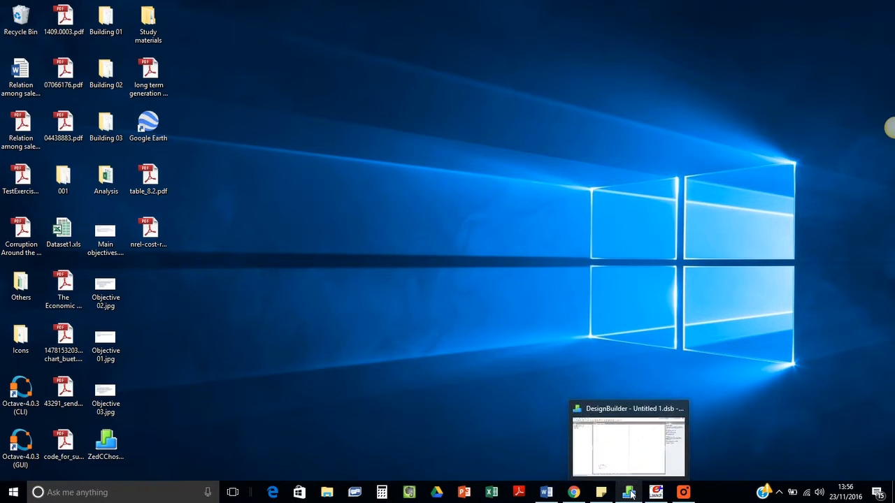
# Step: Switch to DesignBuilder and add a new building to the untitled site
pyautogui.click(630, 494)
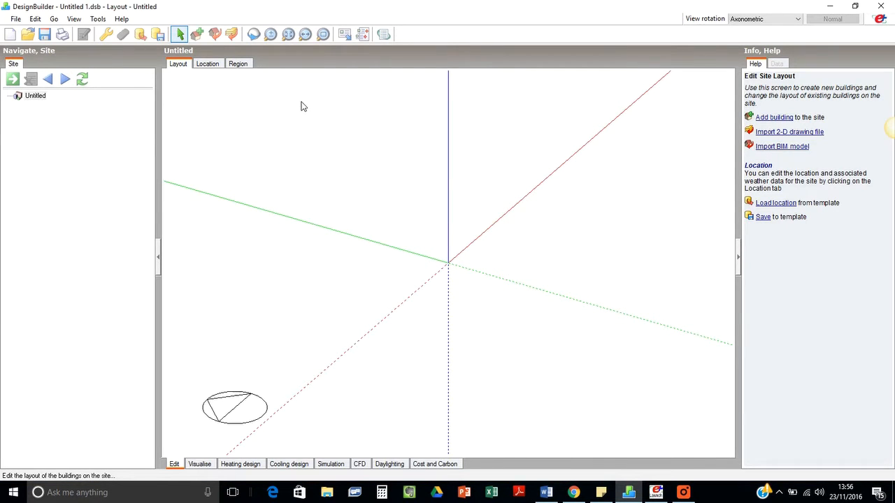
pyautogui.click(196, 34)
pyautogui.click(685, 401)
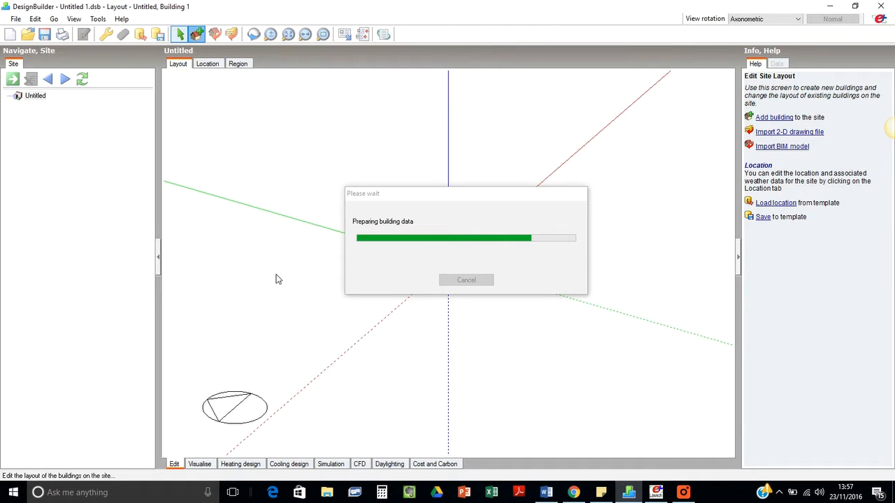
# Step: Draw a closed four-sided perimeter about 30 m by 30 m as an extruded building block 3.50 m high
pyautogui.click(233, 306)
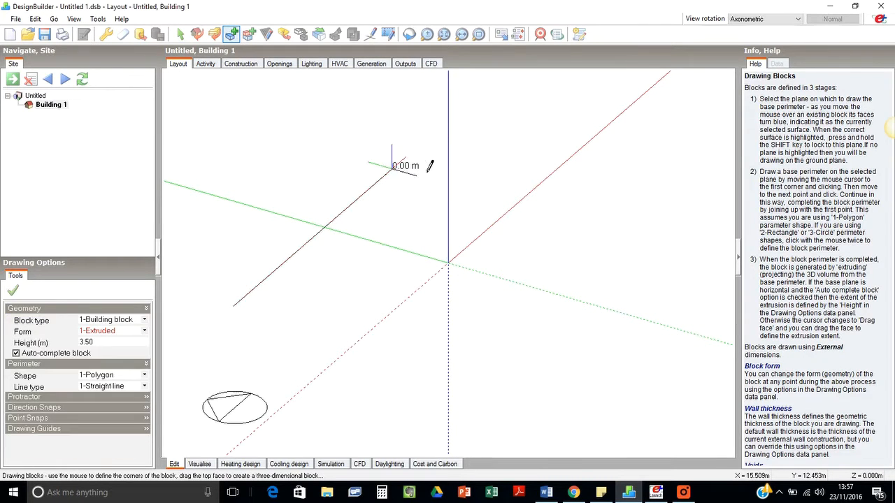
pyautogui.click(393, 169)
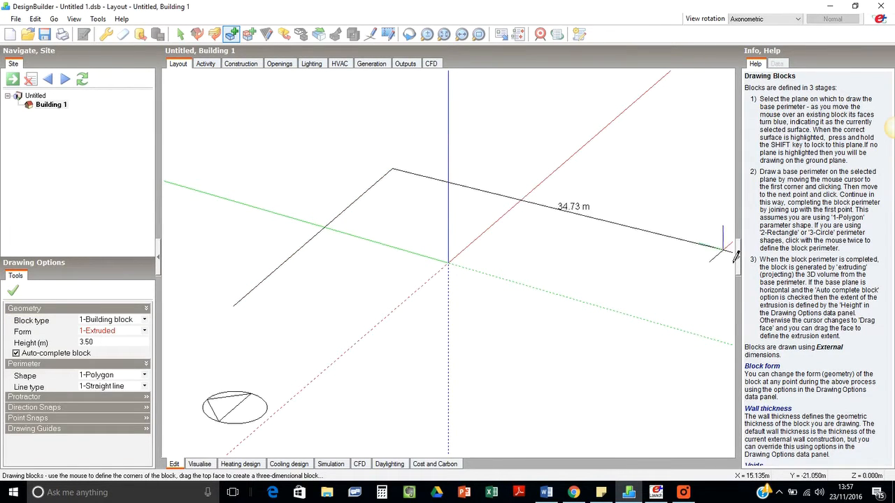
pyautogui.click(668, 248)
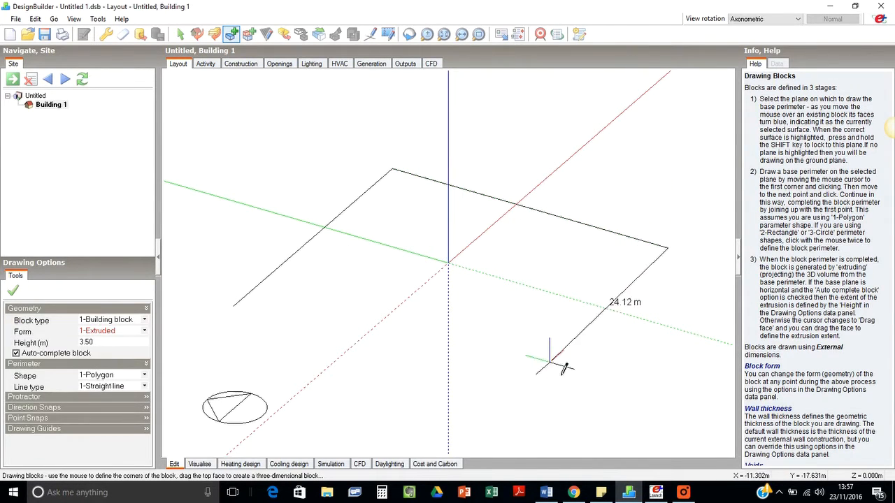
pyautogui.click(509, 385)
pyautogui.click(245, 318)
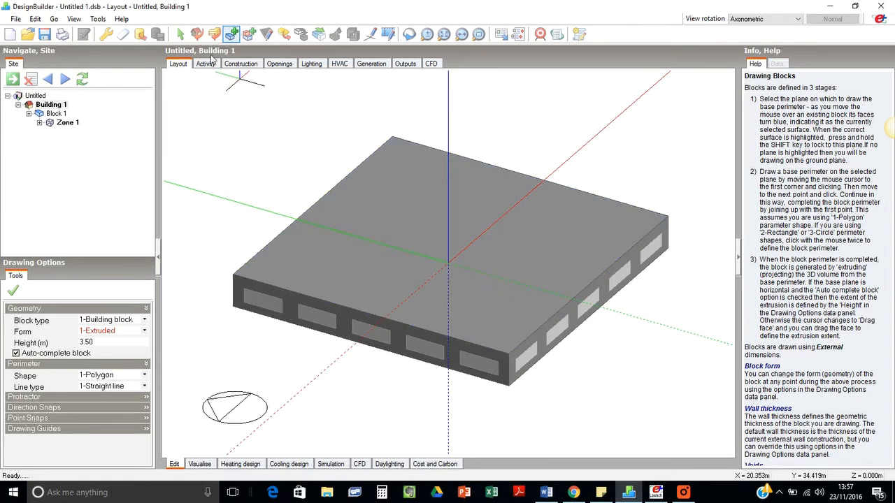
pyautogui.click(179, 34)
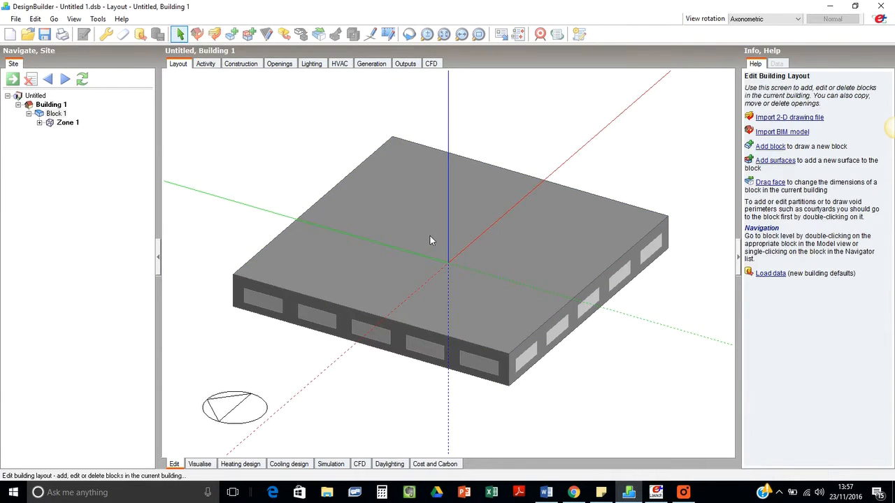
# Step: Open the block and draw an L-shaped partition, 12 m and 15 m long, enclosing a separate zone in its rear corner
pyautogui.doubleClick(430, 236)
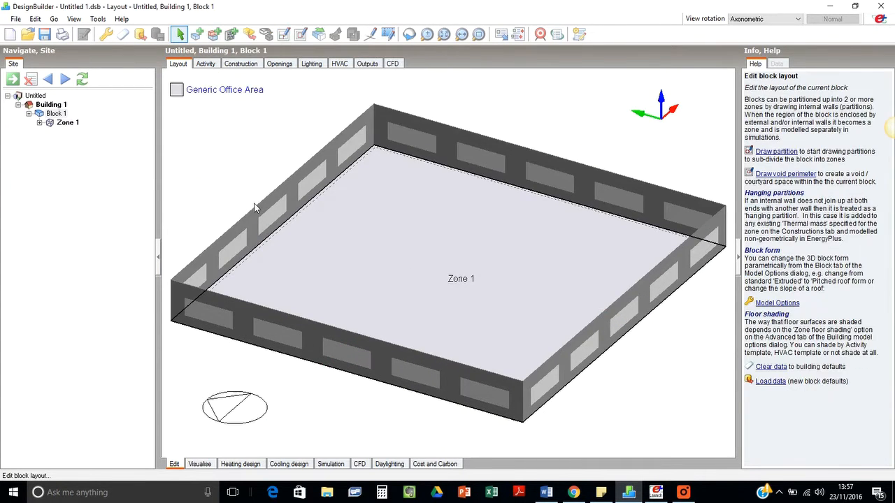
pyautogui.click(283, 34)
pyautogui.click(274, 234)
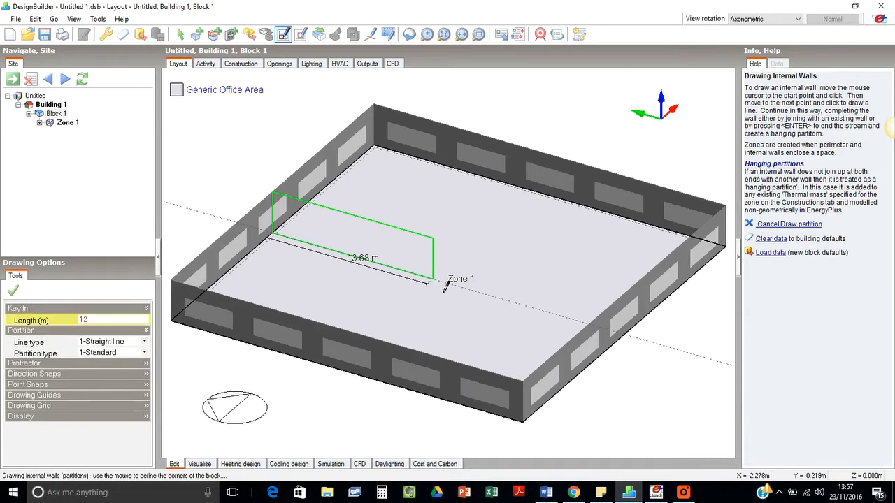
pyautogui.click(413, 273)
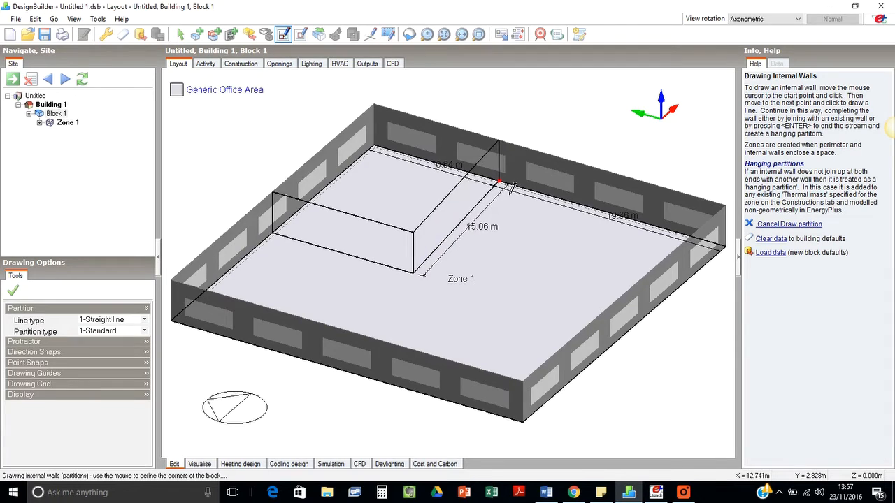
pyautogui.click(528, 194)
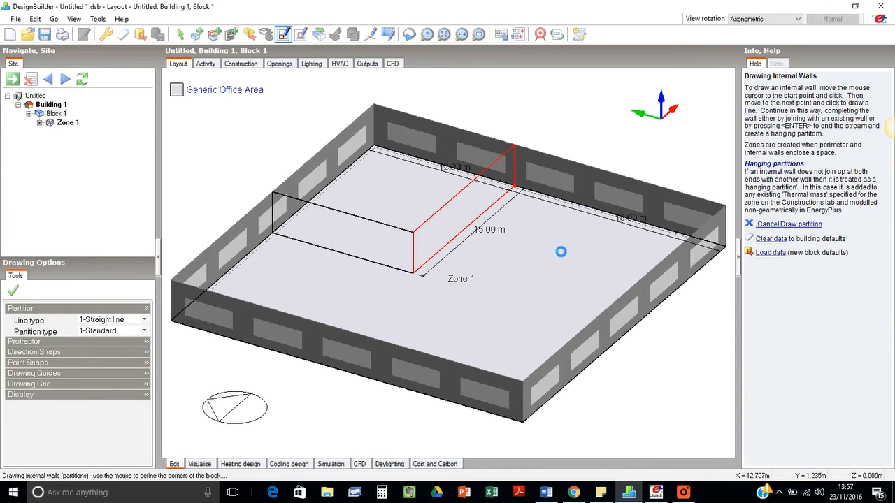
pyautogui.click(179, 33)
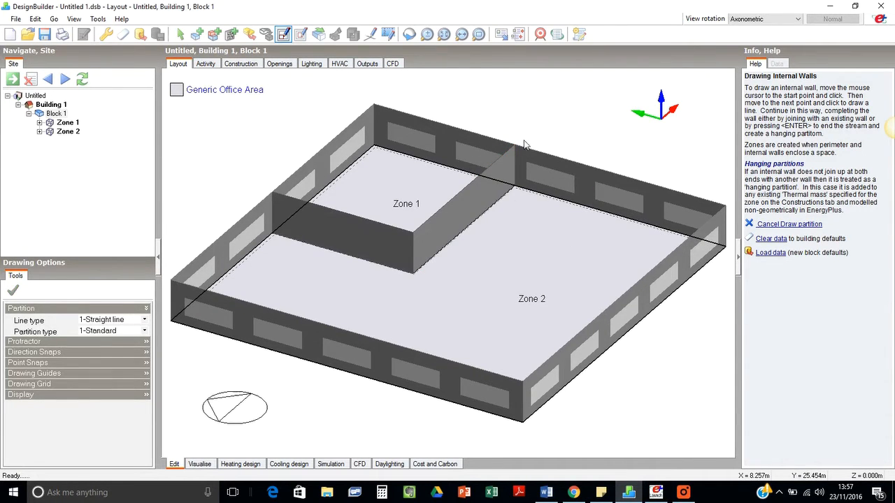
# Step: View the partitioned block at another angle and return to the Building 1 level
pyautogui.moveTo(408, 217)
pyautogui.mouseDown(button='middle')
pyautogui.moveTo(521, 239)
pyautogui.moveTo(555, 214)
pyautogui.moveTo(515, 230)
pyautogui.moveTo(474, 218)
pyautogui.moveTo(438, 232)
pyautogui.moveTo(377, 223)
pyautogui.mouseUp(button='middle')
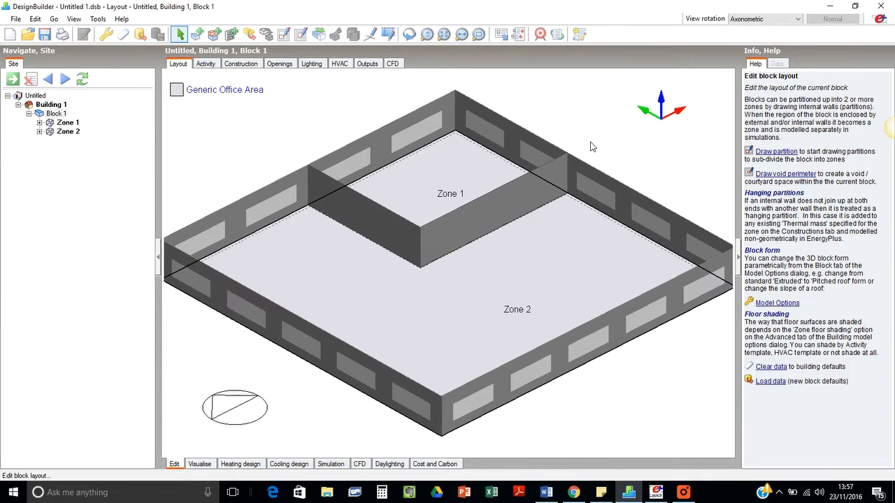
pyautogui.click(55, 105)
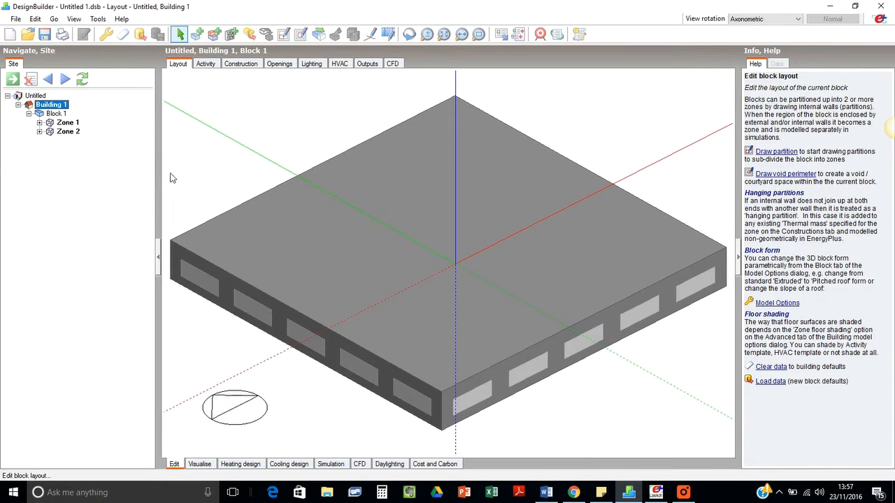
pyautogui.scroll(-1, 375, 253)
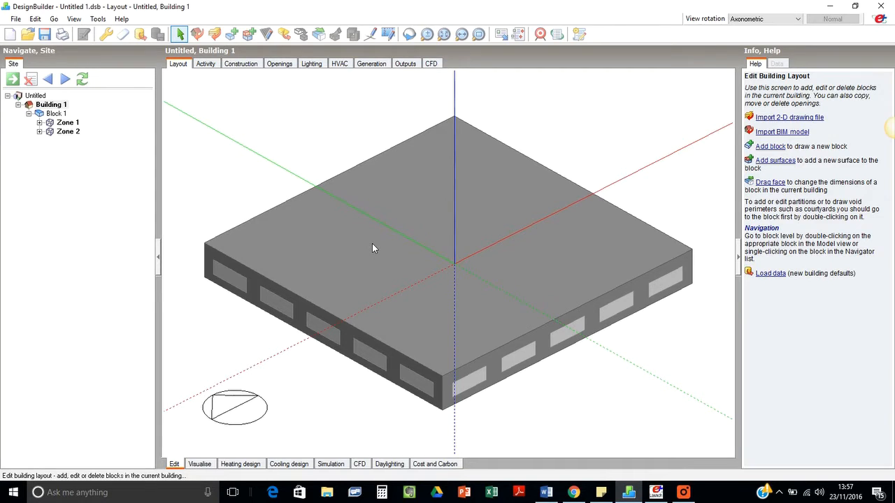
# Step: Examine the building's activity data, including Radiance daylighting, setpoint temperatures and target illuminance, then its openings and lighting settings
pyautogui.click(205, 64)
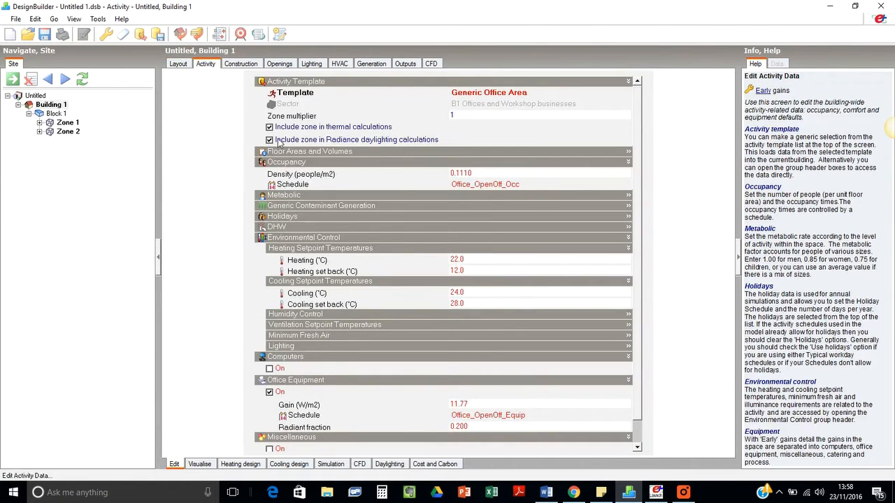
pyautogui.click(270, 141)
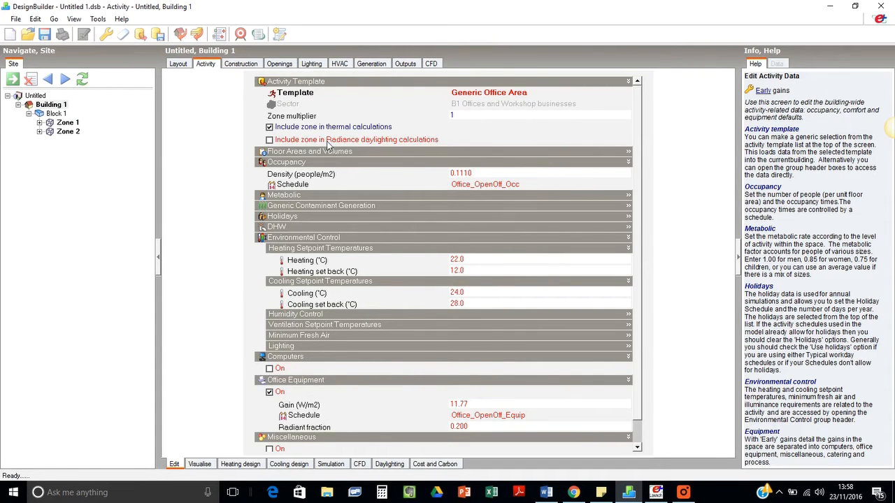
pyautogui.click(278, 143)
pyautogui.click(308, 273)
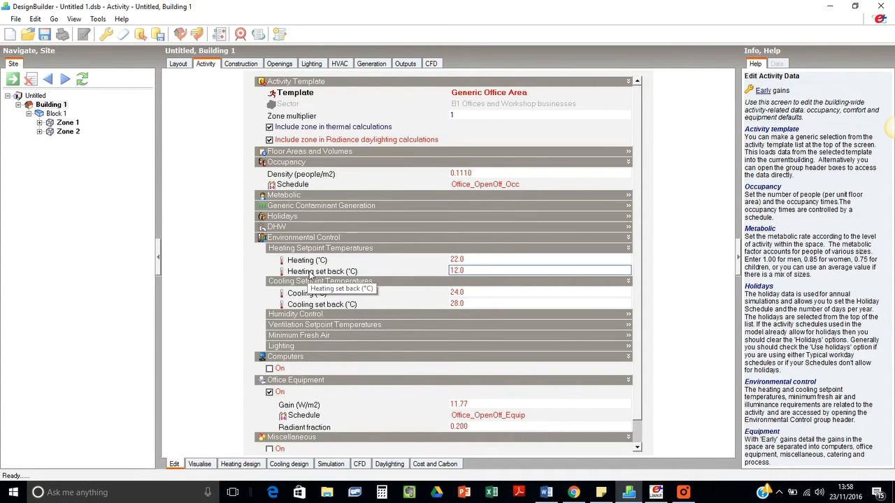
pyautogui.scroll(-1, 309, 274)
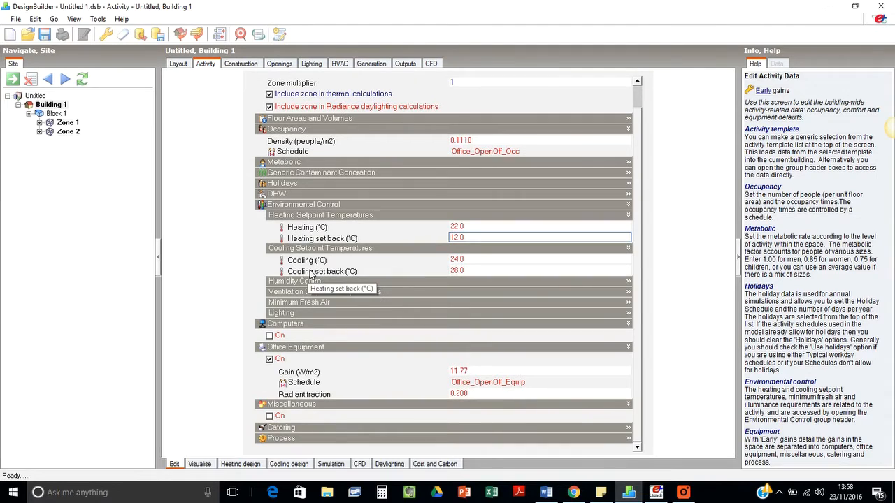
pyautogui.click(355, 313)
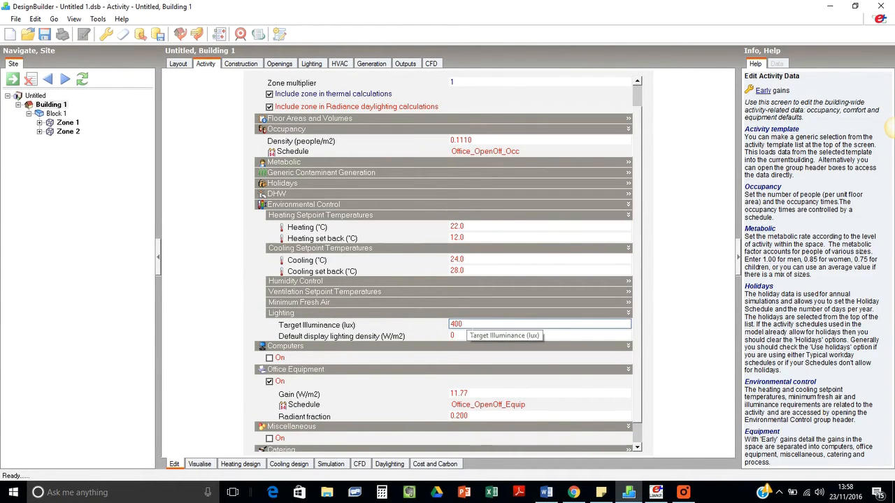
pyautogui.scroll(1, 474, 328)
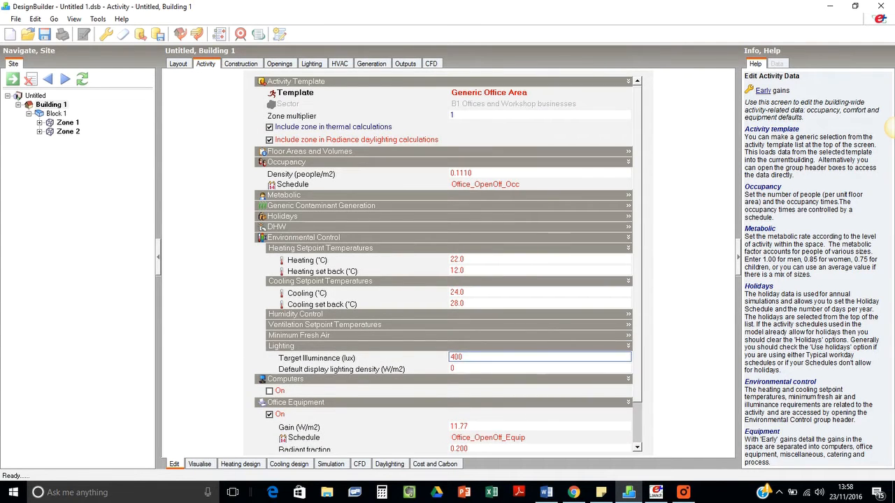
pyautogui.doubleClick(468, 358)
pyautogui.click(270, 64)
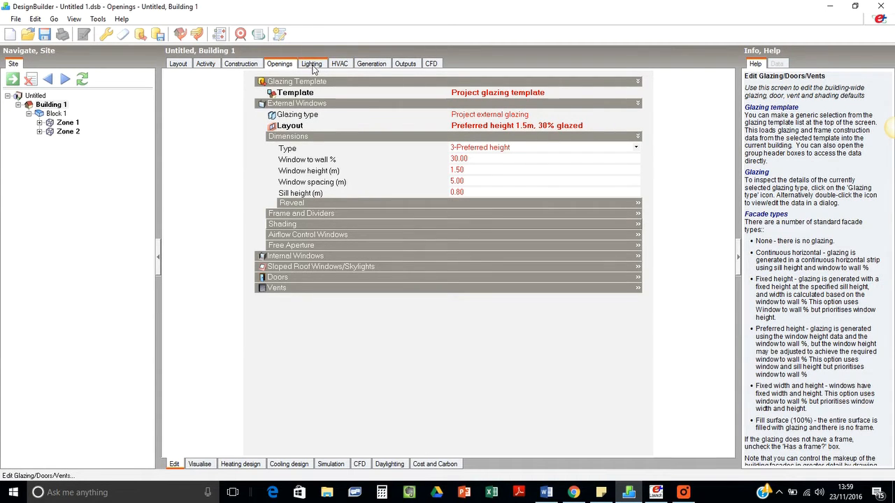
pyautogui.click(312, 65)
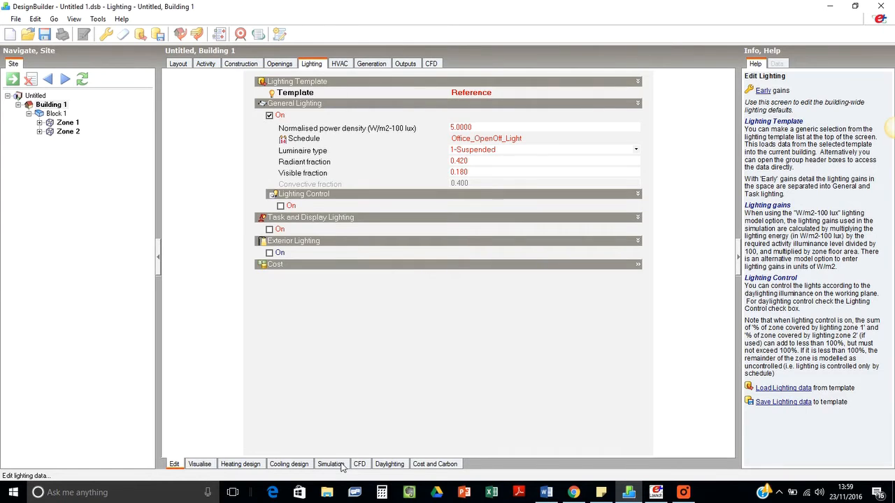
# Step: Exclude the building's zones from Radiance daylighting calculations in the activity data
pyautogui.click(179, 65)
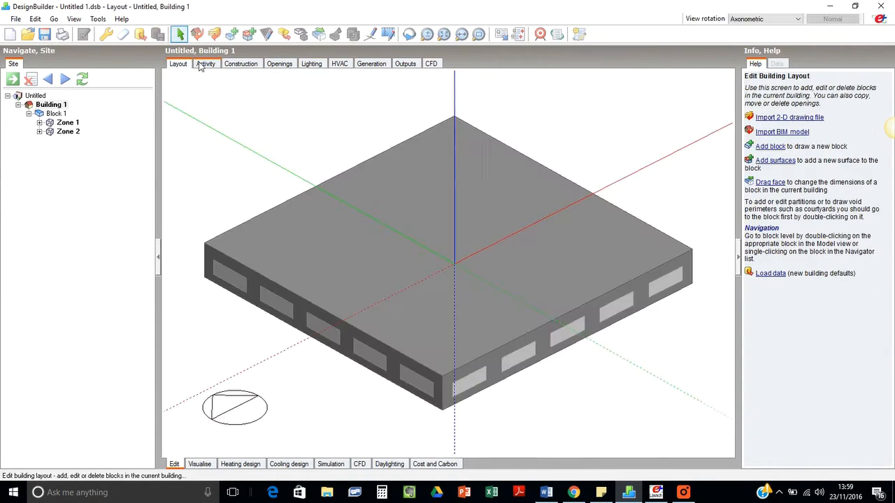
pyautogui.click(202, 64)
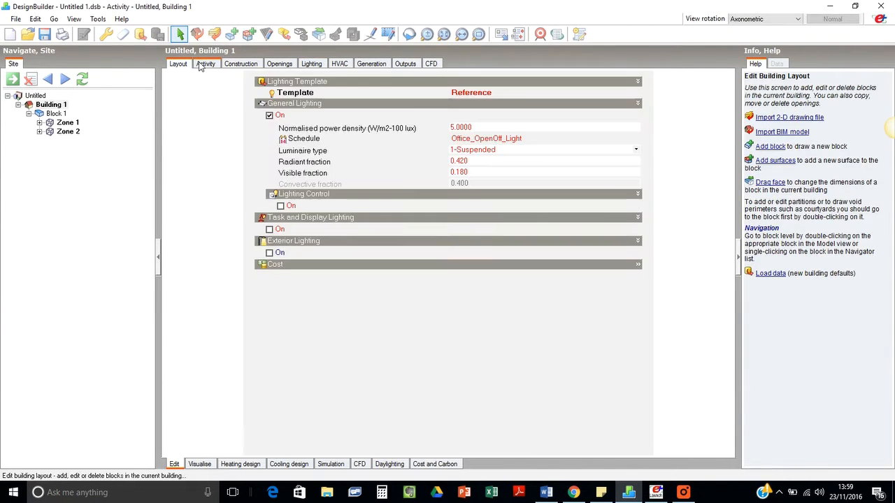
pyautogui.click(269, 139)
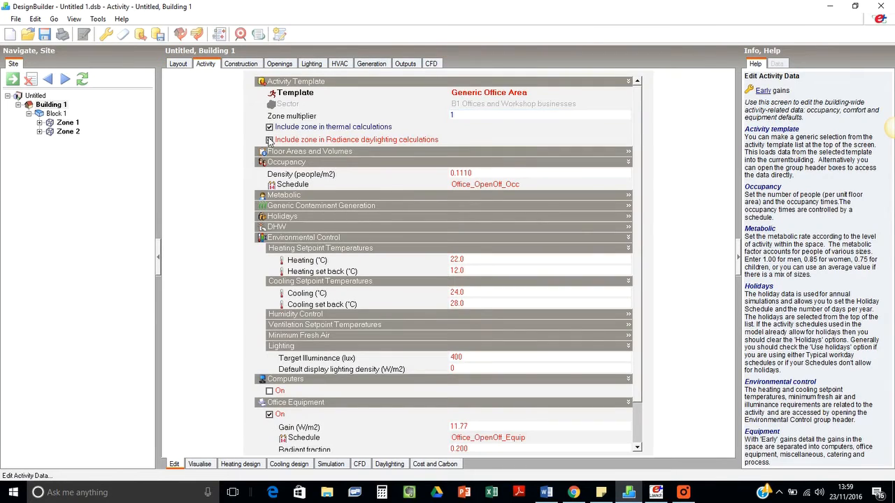
# Step: Run an annual simulation from 1 Jan to 31 Dec with monthly and daily output
pyautogui.click(334, 469)
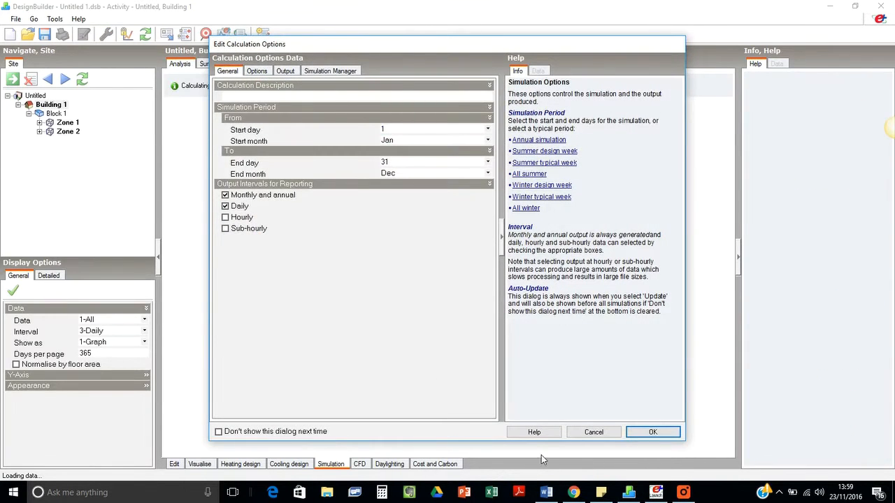
pyautogui.click(643, 433)
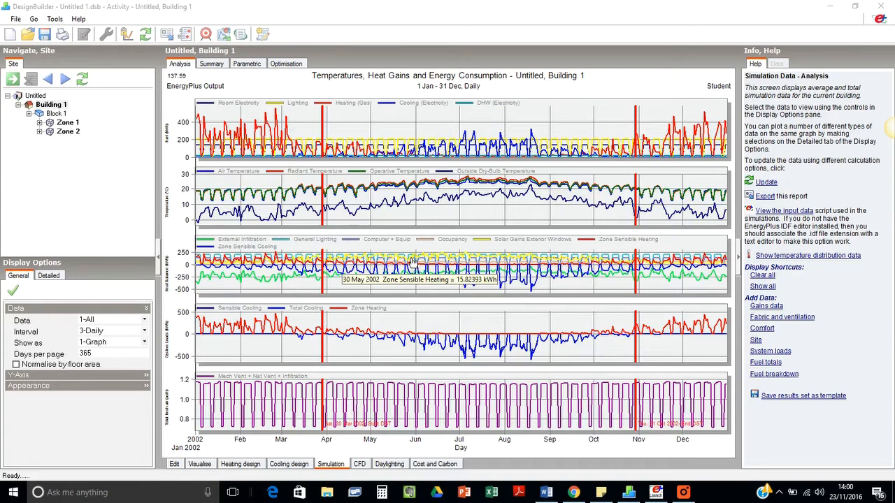
# Step: Display only the internal gains data in the simulation results and examine the daily general lighting curve
pyautogui.moveTo(413, 260)
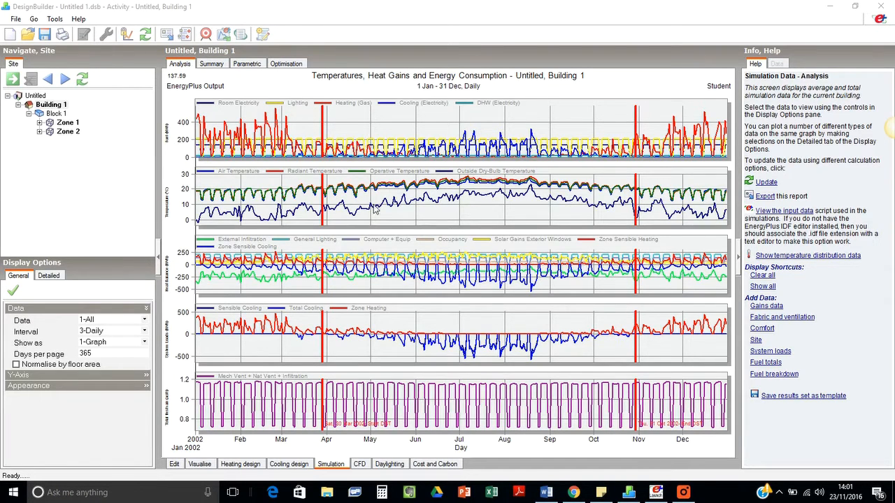
pyautogui.click(111, 320)
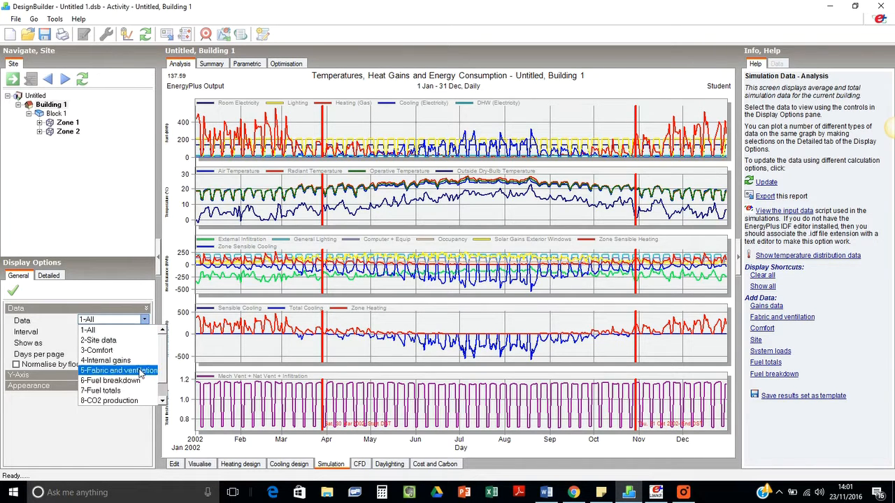
pyautogui.click(139, 361)
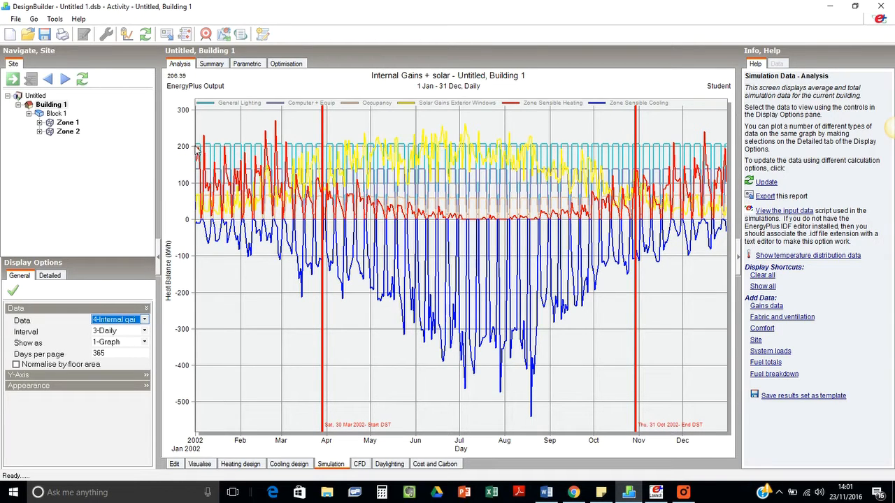
pyautogui.moveTo(200, 147)
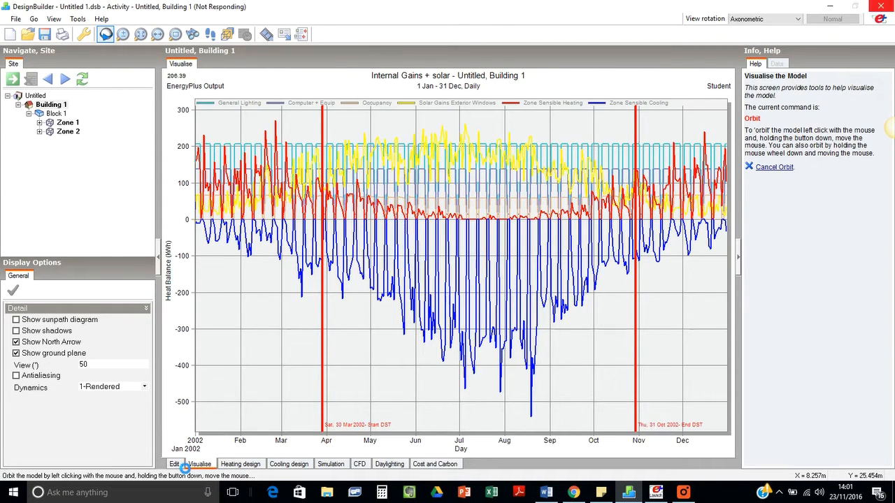
# Step: Include the zones in Radiance daylighting calculations again and switch on lighting control for the building's general lighting
pyautogui.click(177, 464)
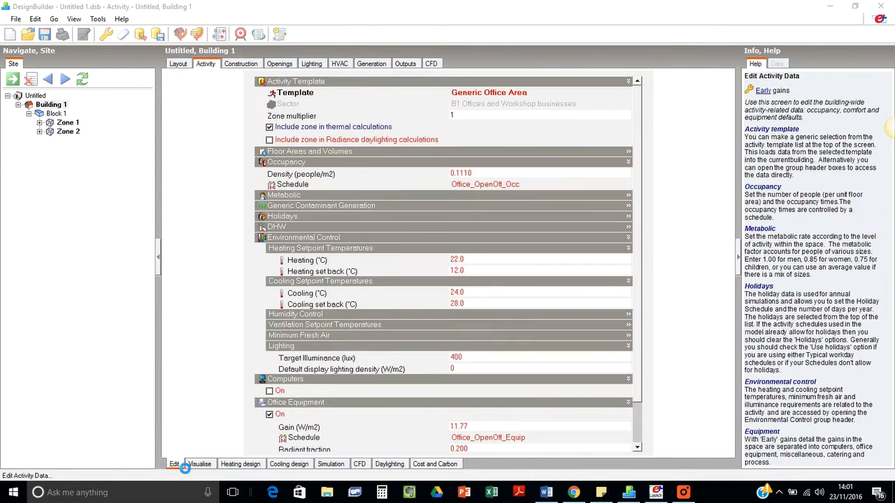
pyautogui.click(269, 140)
pyautogui.click(312, 64)
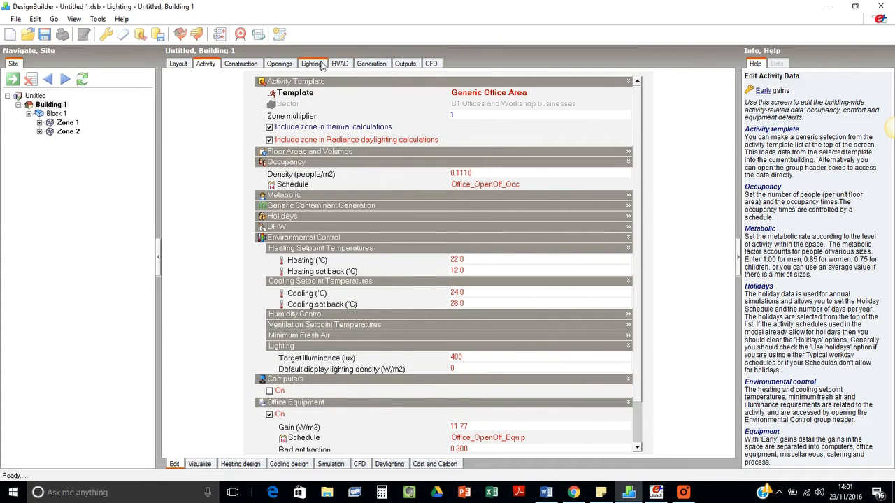
pyautogui.click(288, 208)
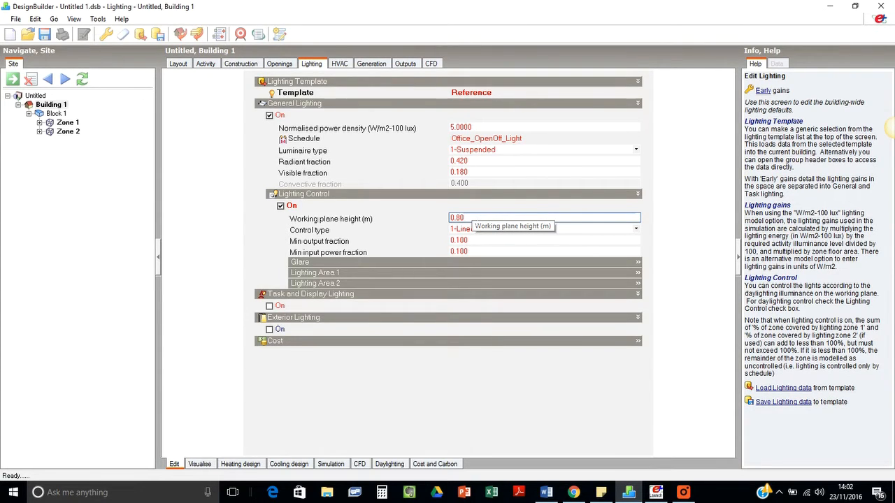
# Step: Examine the working plane height and the available control types in the building's lighting control settings
pyautogui.doubleClick(473, 223)
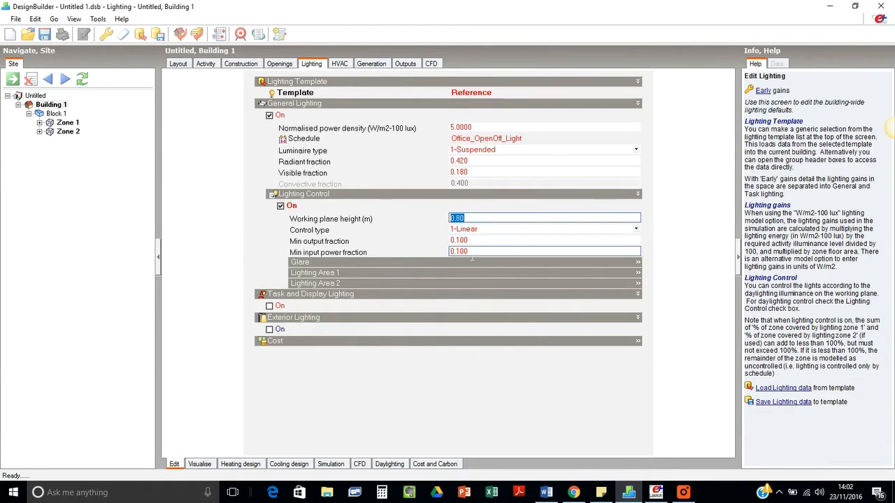
pyautogui.press('Tab')
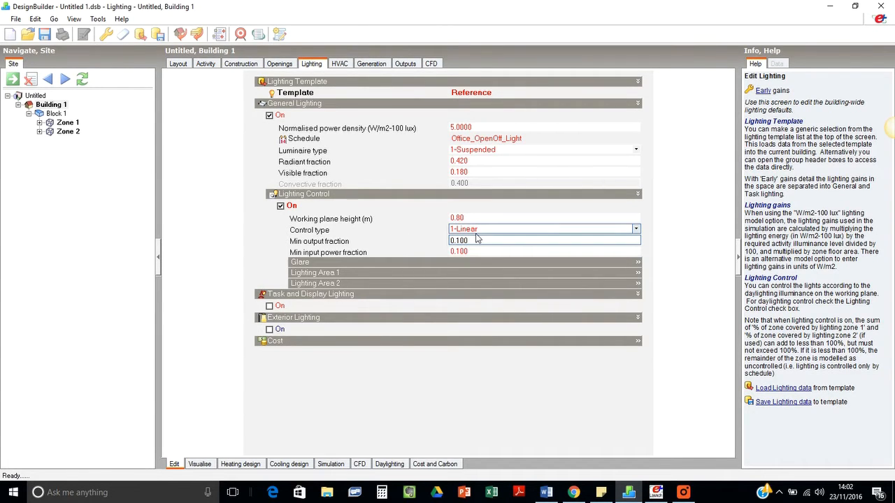
pyautogui.hotkey('alt', 'Down')
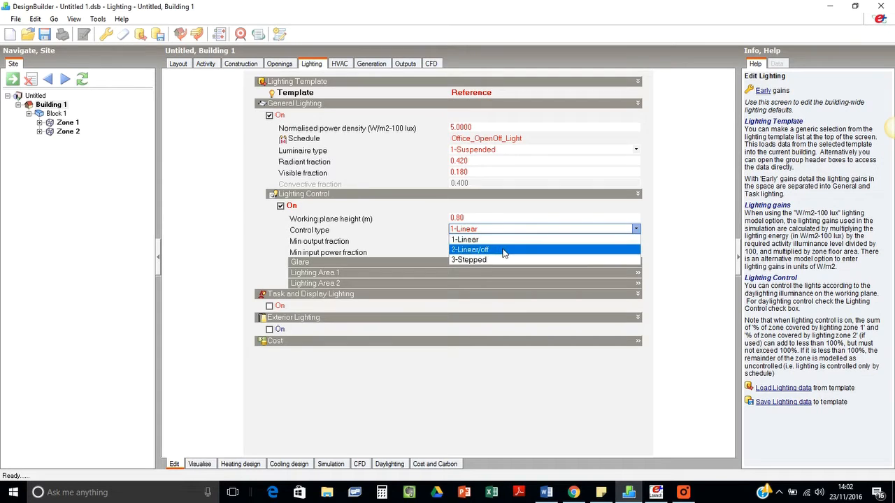
# Step: Switch to the online DesignBuilder help, search it for "lighting control" and open the Lighting control topic
pyautogui.click(121, 19)
pyautogui.click(143, 33)
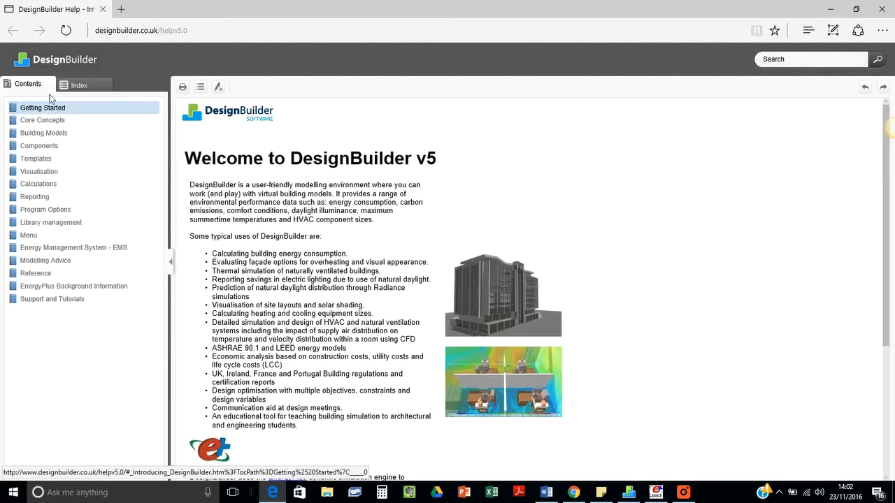
pyautogui.click(802, 63)
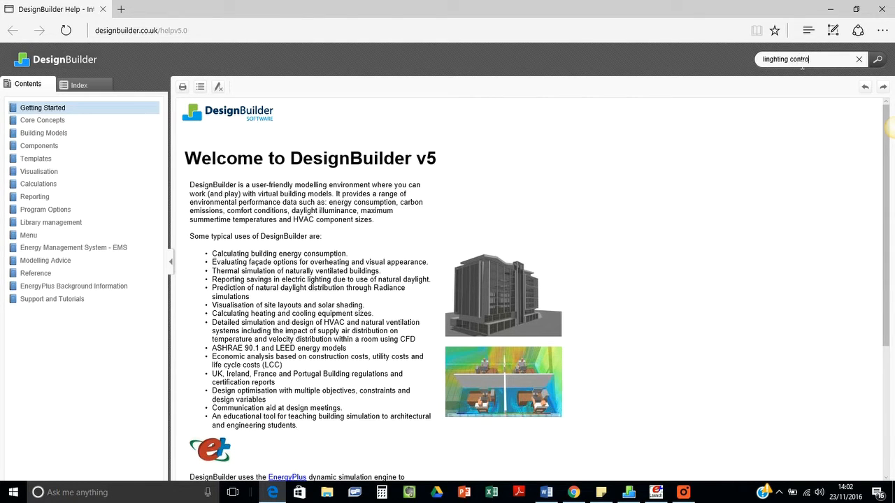
pyautogui.write('linghting control')
pyautogui.press('Return')
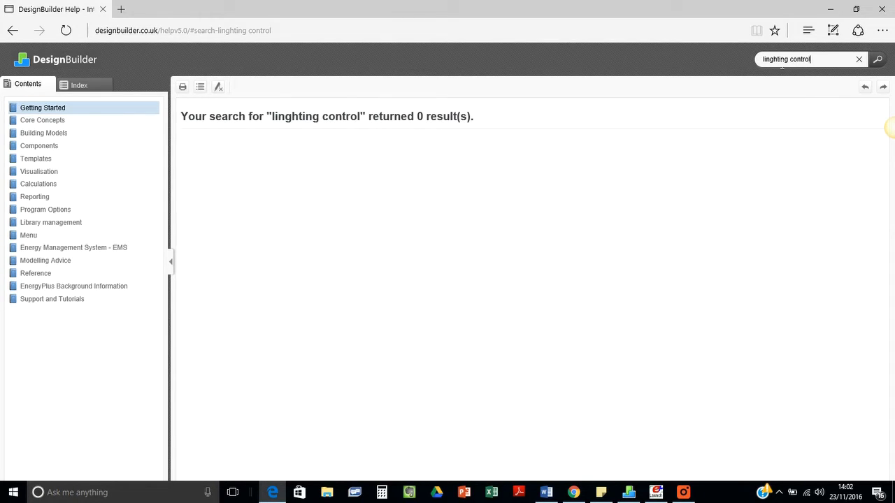
pyautogui.press('BackSpace')
pyautogui.press('Return')
pyautogui.click(771, 60)
pyautogui.press('BackSpace')
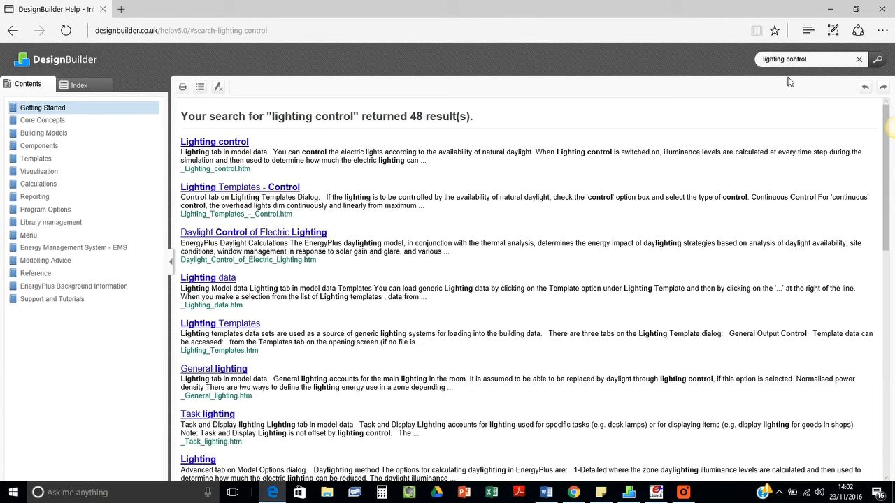
pyautogui.click(239, 143)
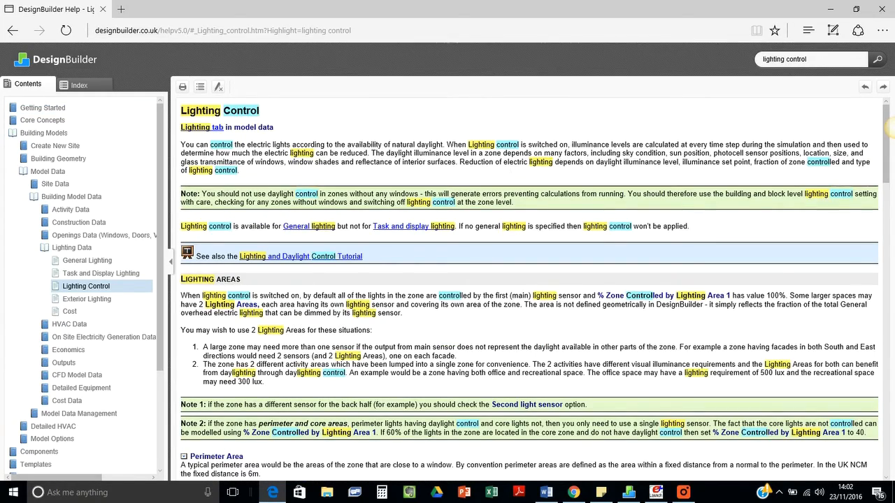
# Step: Read the help topic's linear, linear/off and stepped control sections, enlarging the linear and stepped control diagrams
pyautogui.scroll(-3, 890, 126)
pyautogui.scroll(-3, 489, 280)
pyautogui.scroll(-2, 489, 280)
pyautogui.click(217, 275)
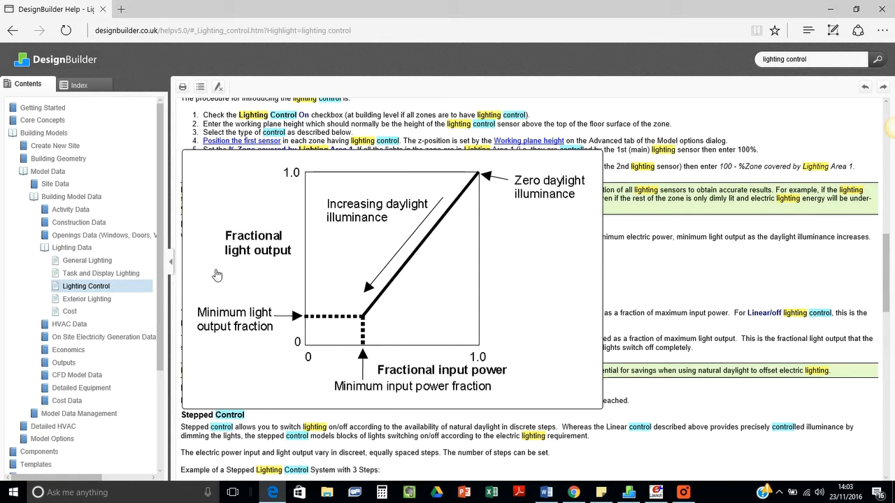
pyautogui.scroll(-1, 217, 275)
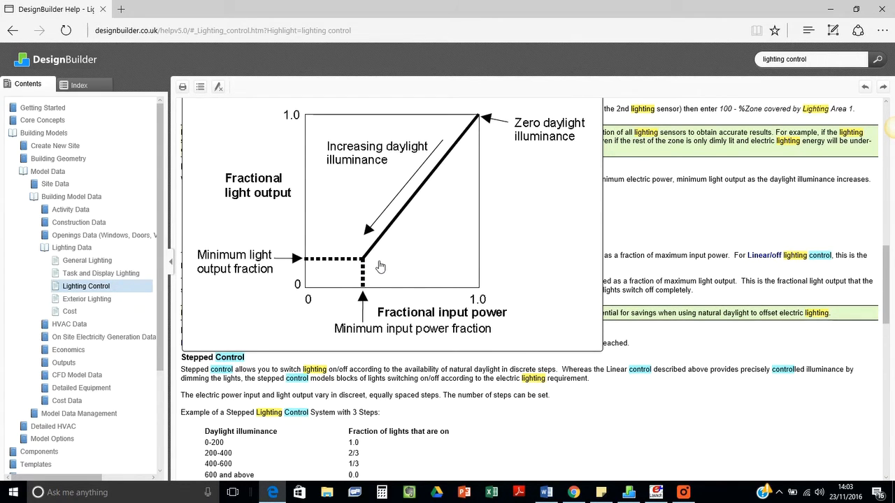
pyautogui.click(379, 266)
pyautogui.scroll(-5, 689, 242)
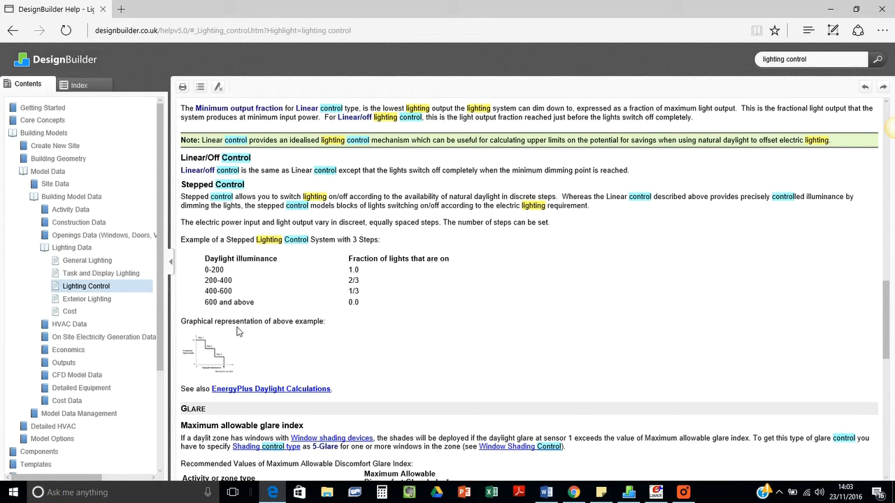
pyautogui.click(220, 353)
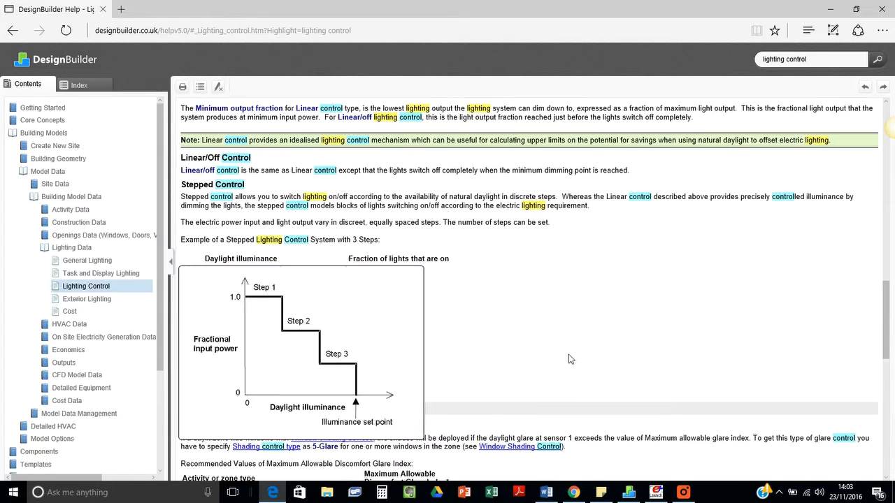
# Step: Switch back to DesignBuilder, try the 3-Stepped control type, and set the building's lighting control type to 2-Linear/off
pyautogui.click(628, 492)
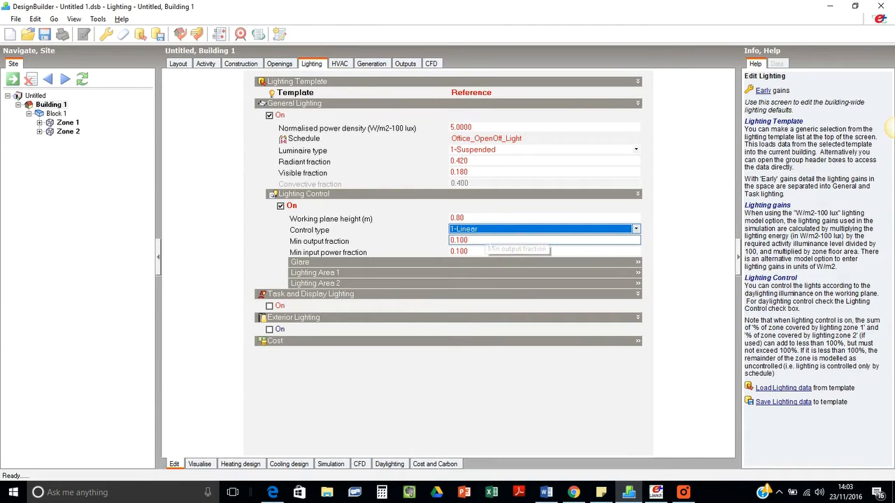
pyautogui.click(487, 229)
pyautogui.click(486, 261)
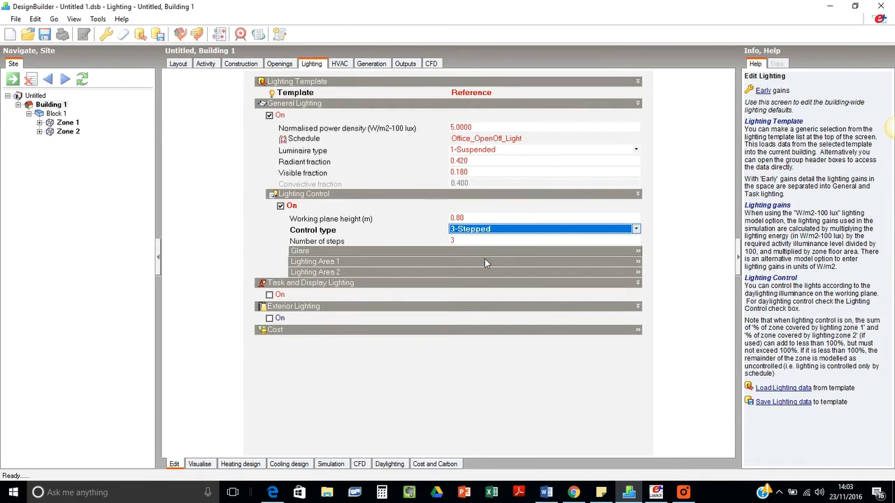
pyautogui.click(464, 241)
pyautogui.click(485, 229)
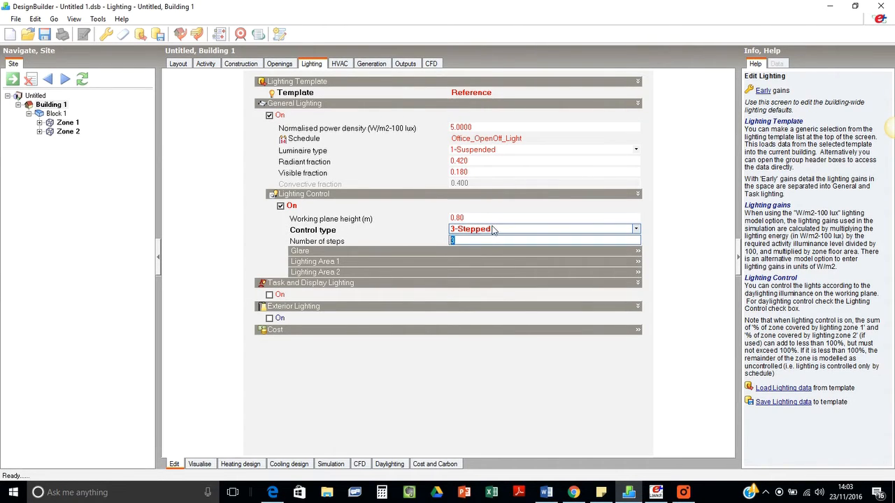
pyautogui.click(484, 250)
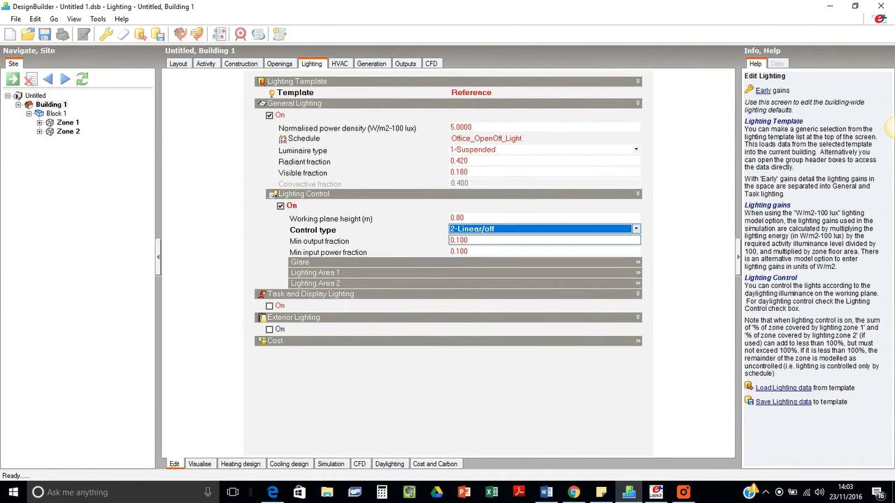
# Step: Expand the Glare, Lighting Area 1 and Lighting Area 2 settings of the lighting control and examine their options
pyautogui.click(476, 266)
pyautogui.click(476, 273)
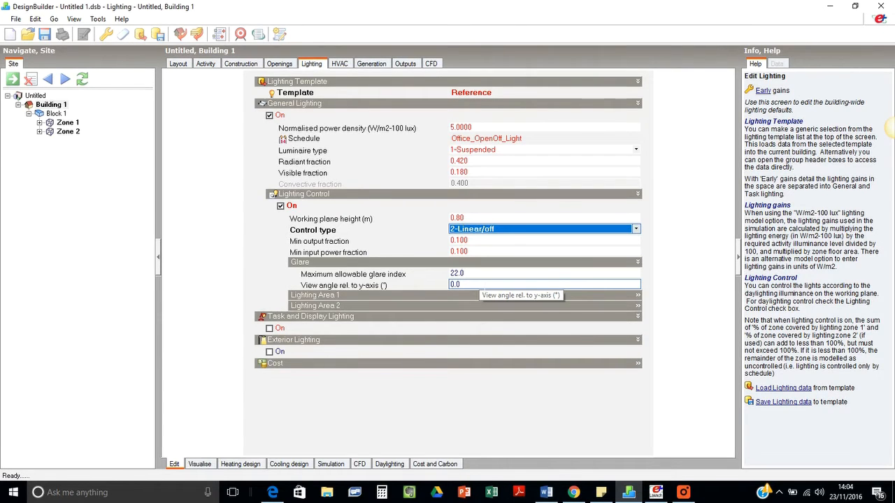
pyautogui.click(477, 295)
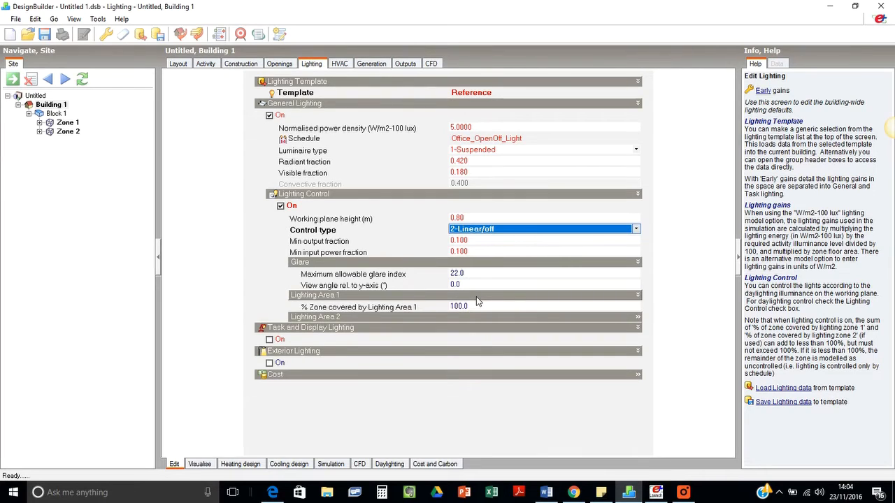
pyautogui.click(477, 295)
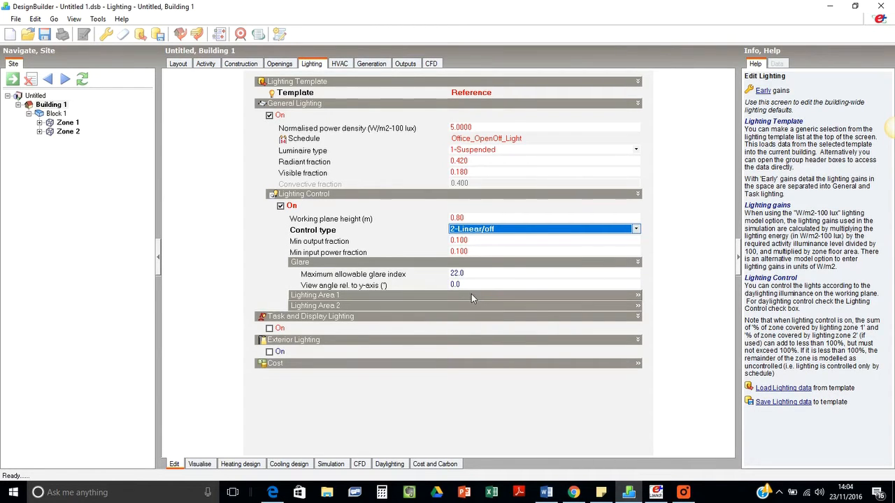
pyautogui.click(471, 294)
pyautogui.click(453, 307)
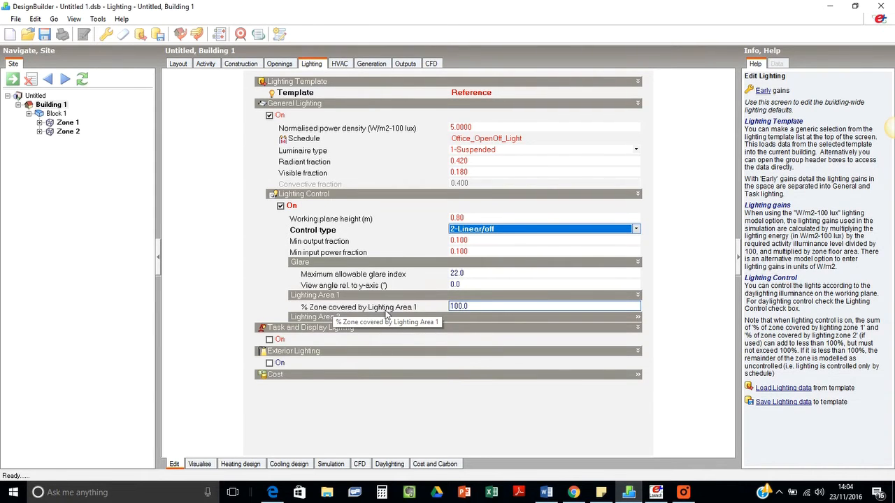
pyautogui.click(314, 297)
pyautogui.click(318, 297)
pyautogui.click(325, 318)
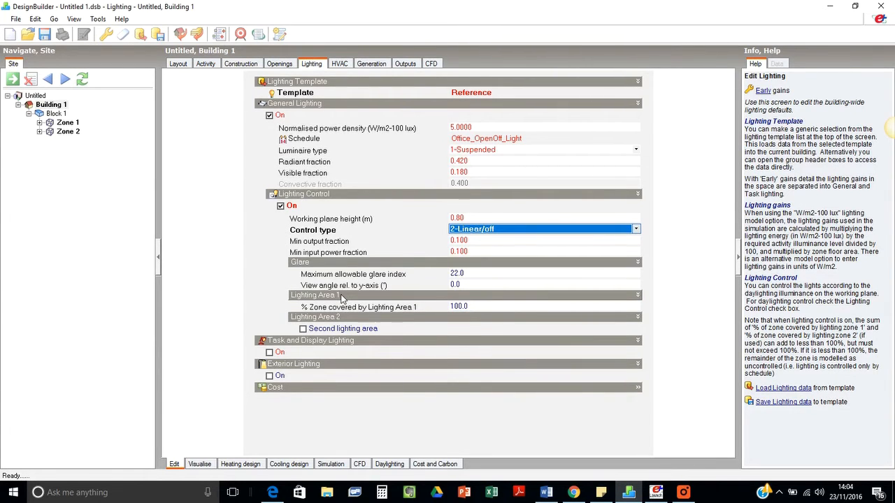
# Step: Inspect the light sensor positions in the layouts of Zone 1 and Zone 2
pyautogui.click(180, 66)
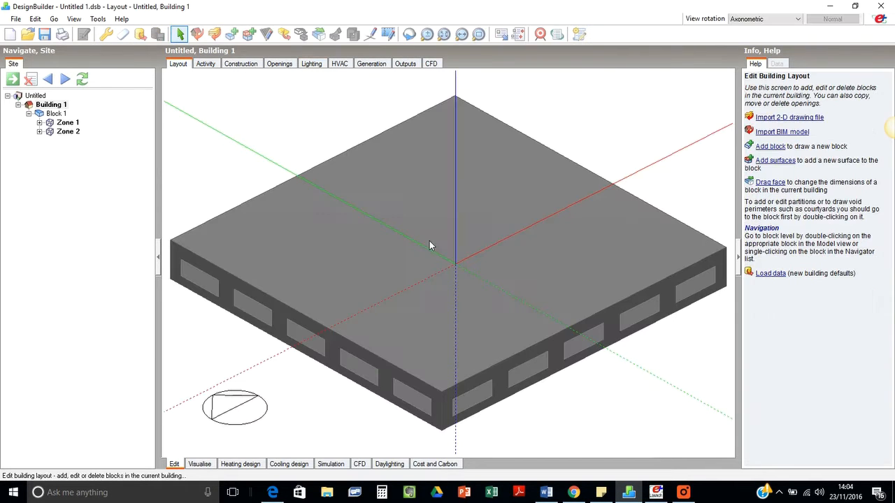
pyautogui.click(63, 122)
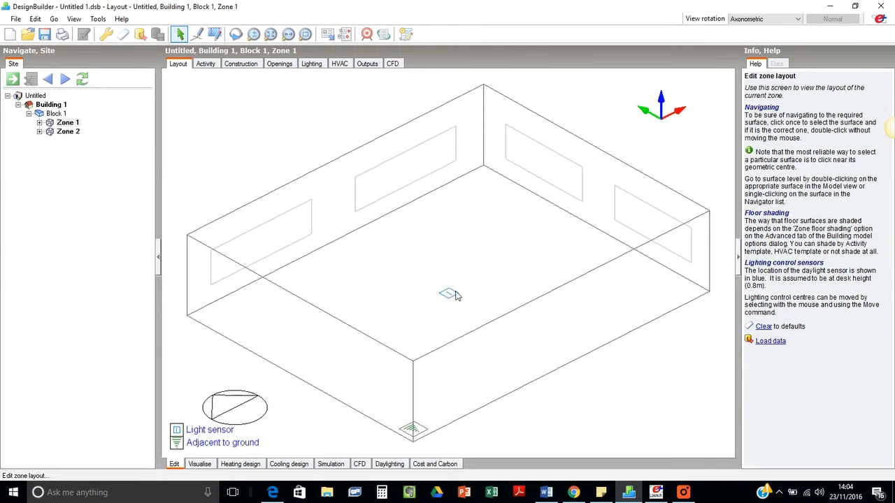
pyautogui.click(68, 131)
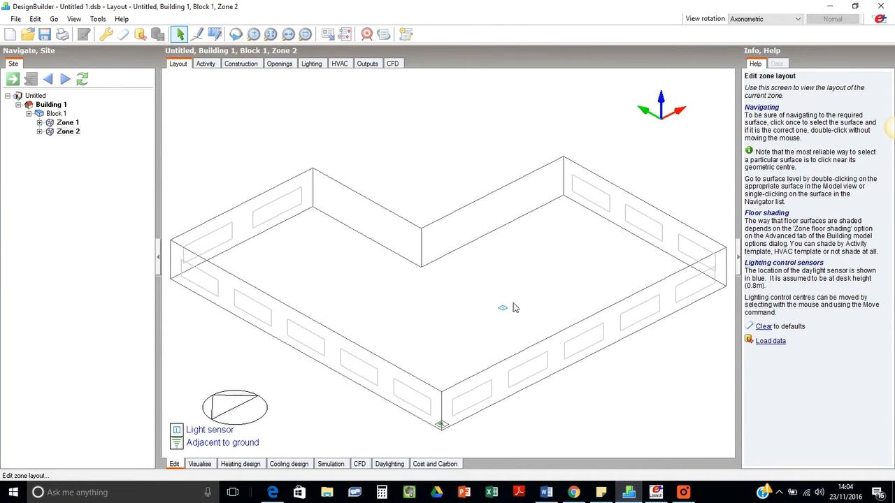
pyautogui.click(68, 123)
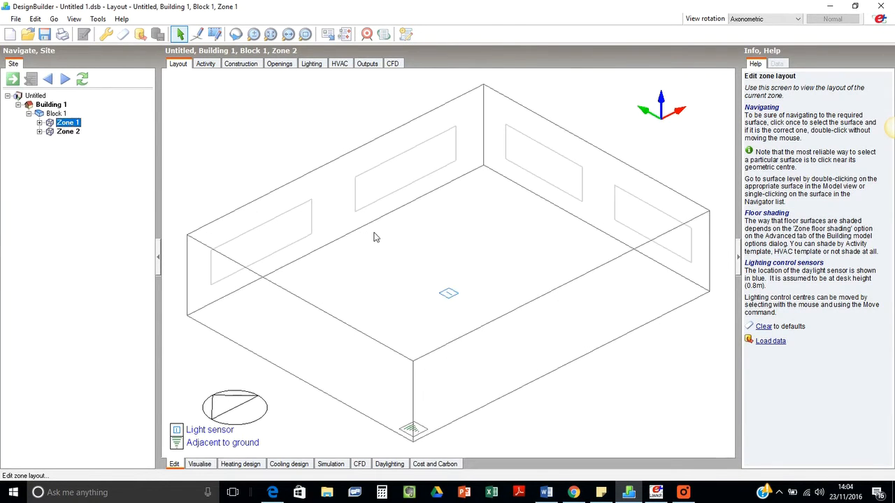
# Step: Enable a second lighting area in Zone 2's lighting control with a target illuminance of 400 lux and 40 % zone coverage
pyautogui.click(68, 131)
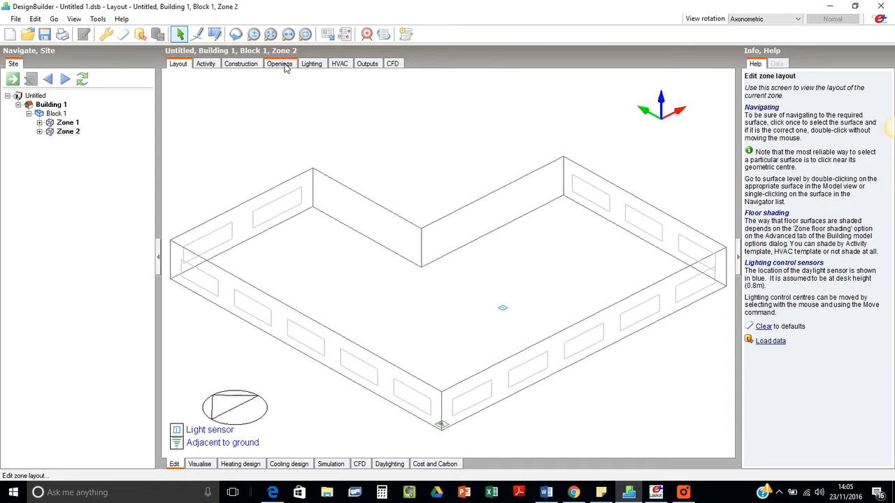
pyautogui.click(311, 63)
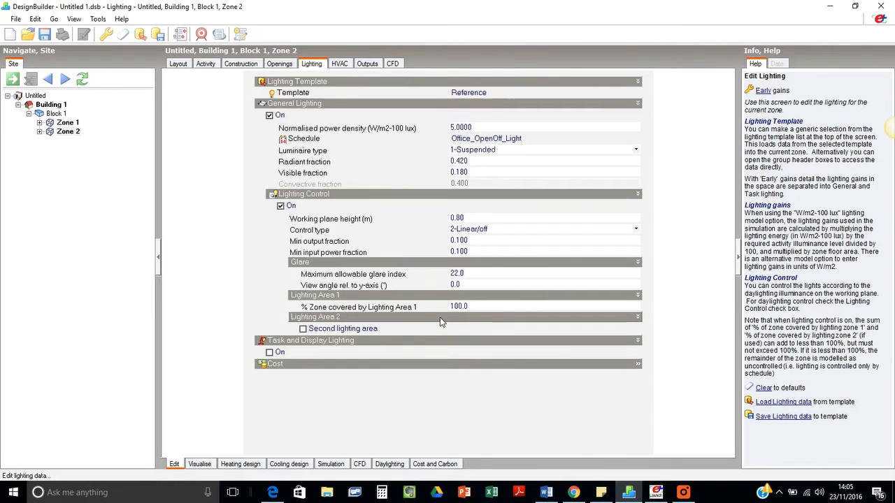
pyautogui.click(461, 307)
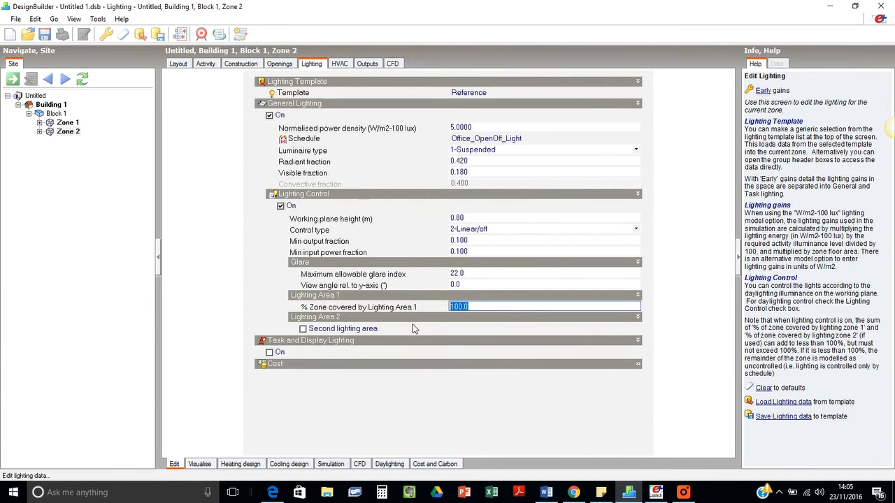
pyautogui.click(361, 331)
pyautogui.click(454, 342)
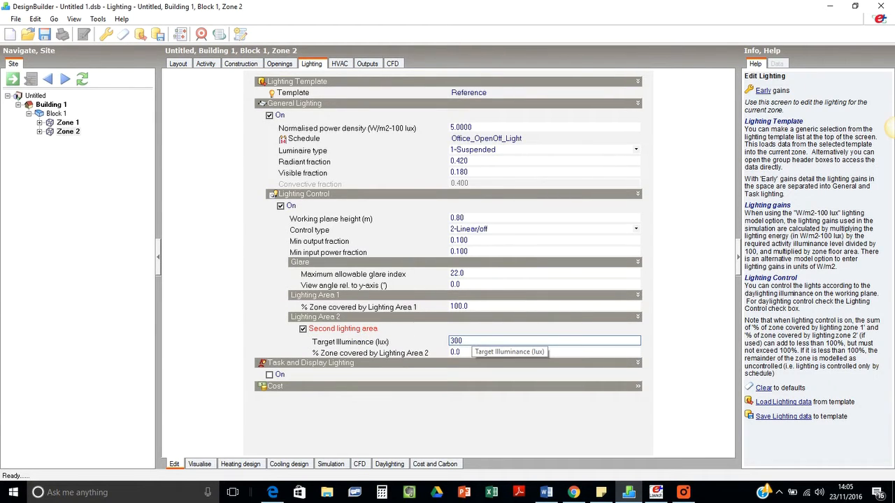
pyautogui.press('BackSpace')
pyautogui.write('4')
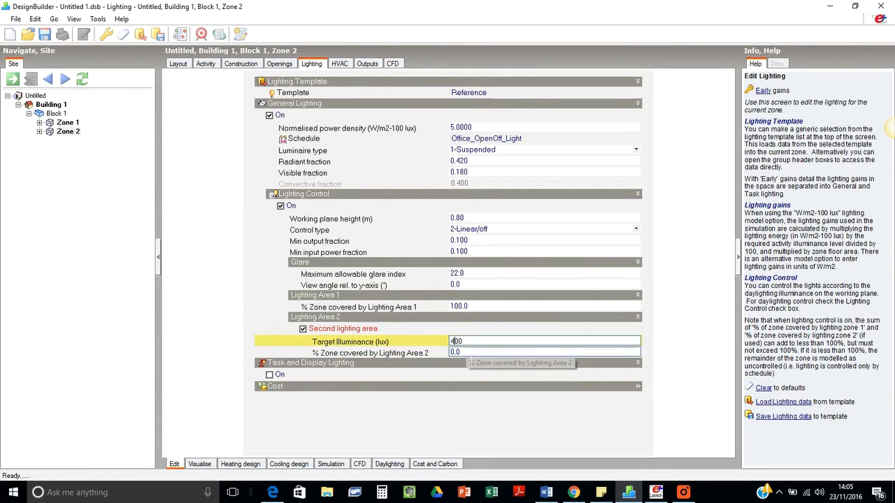
pyautogui.click(451, 354)
pyautogui.write('4')
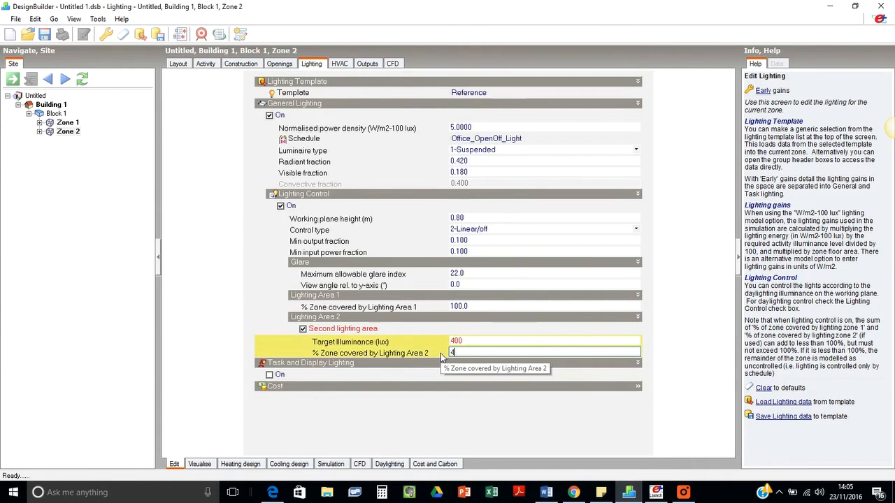
pyautogui.write('0')
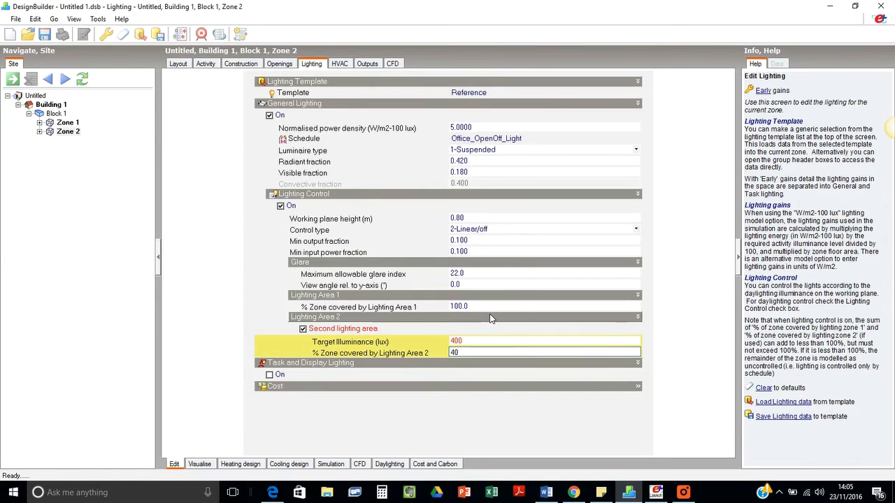
# Step: Set Zone 2's coverage by Lighting Area 1 to 60 % and display the zone layout with its light sensors
pyautogui.click(462, 307)
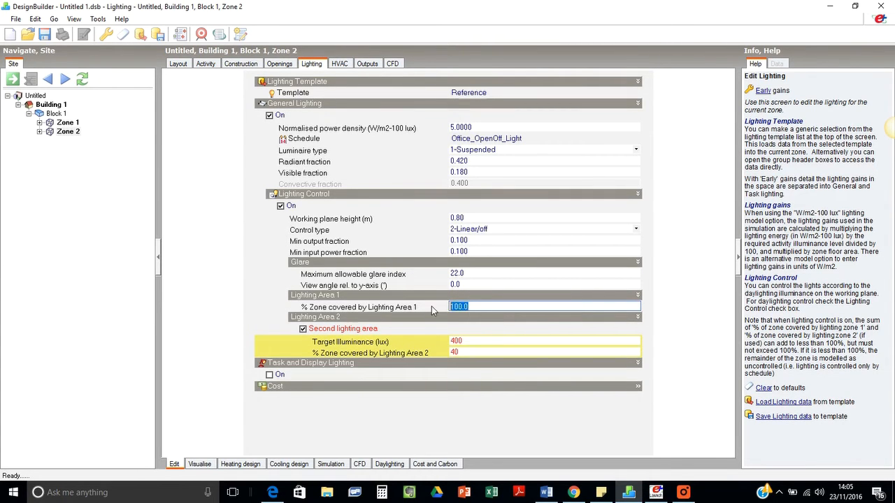
pyautogui.write('60')
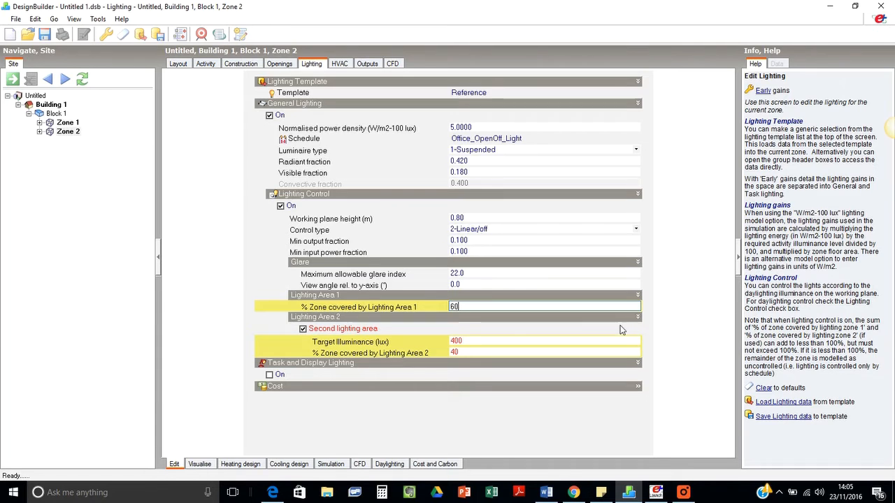
pyautogui.click(177, 64)
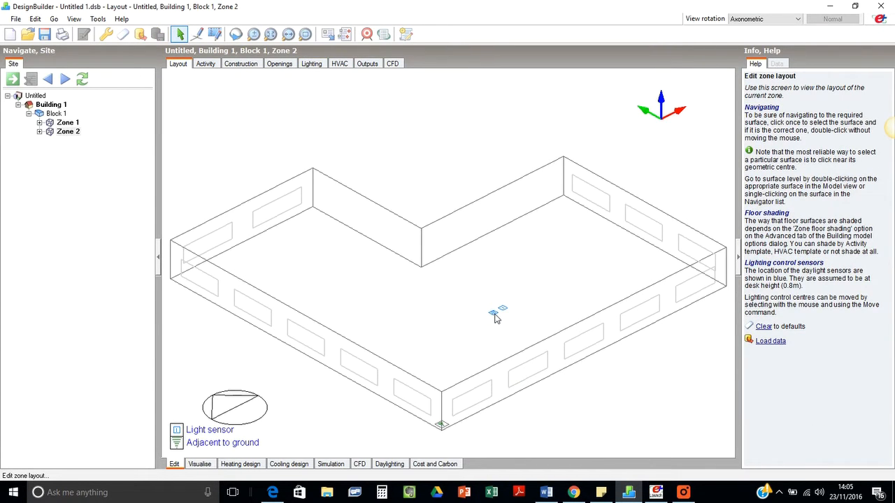
# Step: Move the second light sensor from the middle of Zone 2 into the wing of the L-shaped floor opposite the first sensor
pyautogui.scroll(4, 495, 317)
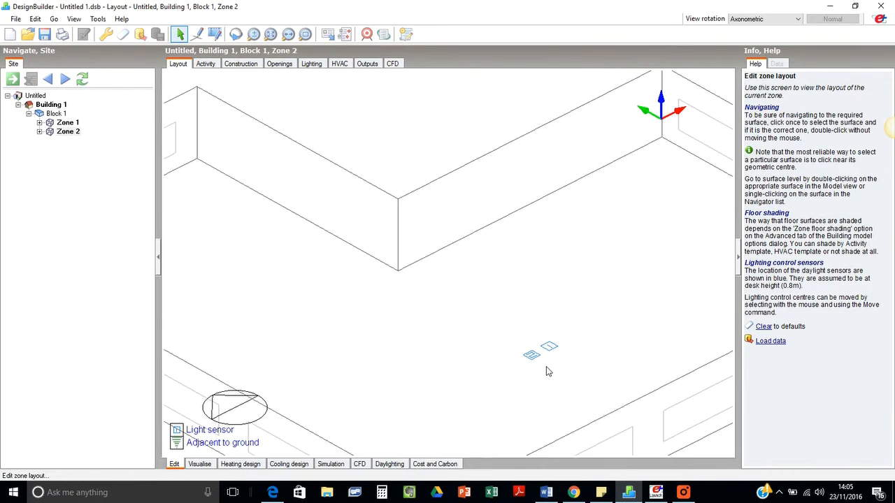
pyautogui.scroll(-4, 538, 360)
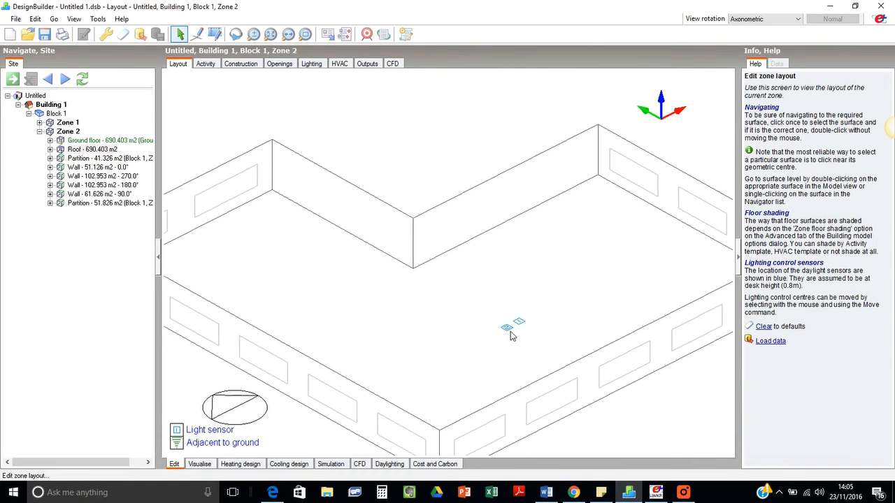
pyautogui.click(510, 334)
pyautogui.click(507, 331)
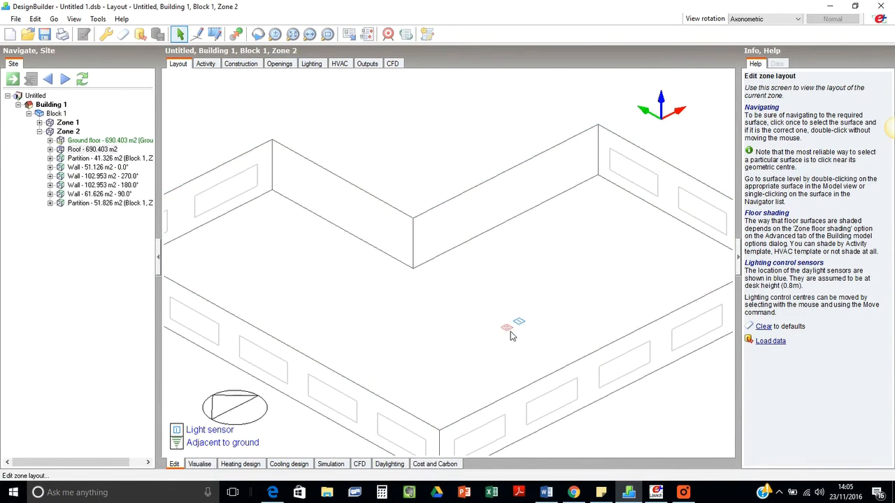
pyautogui.click(237, 35)
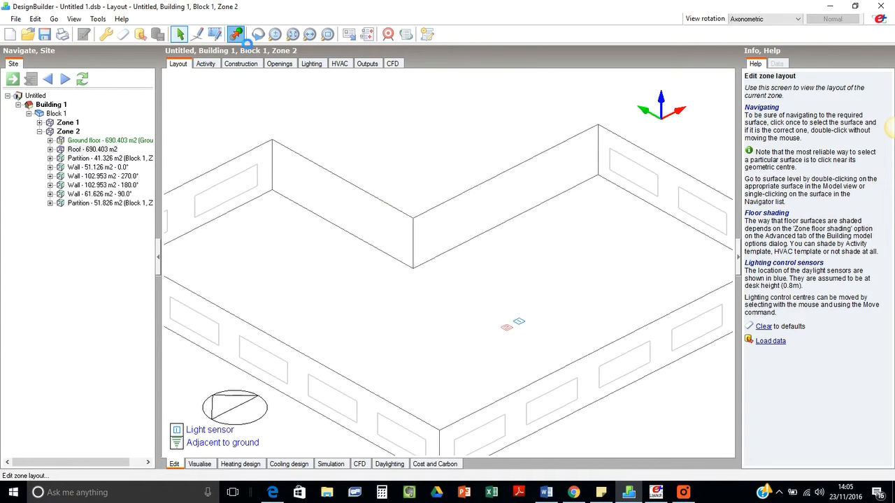
pyautogui.click(505, 326)
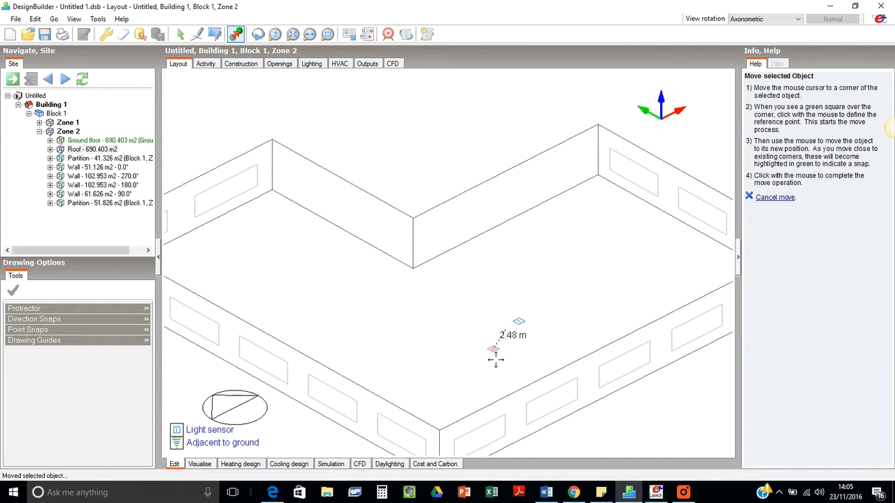
pyautogui.click(276, 288)
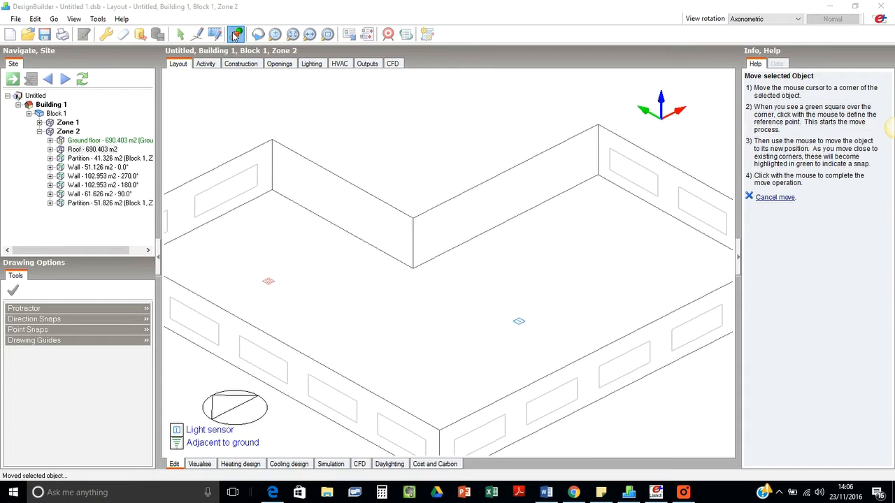
# Step: Move the first light sensor further into the other wing of Zone 2, away from the second sensor, and deselect it
pyautogui.click(179, 33)
pyautogui.click(524, 321)
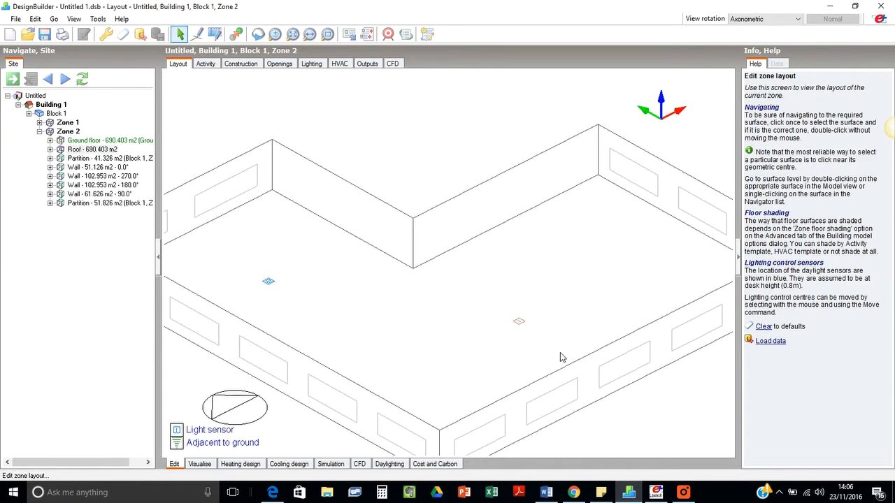
pyautogui.click(236, 34)
pyautogui.click(521, 320)
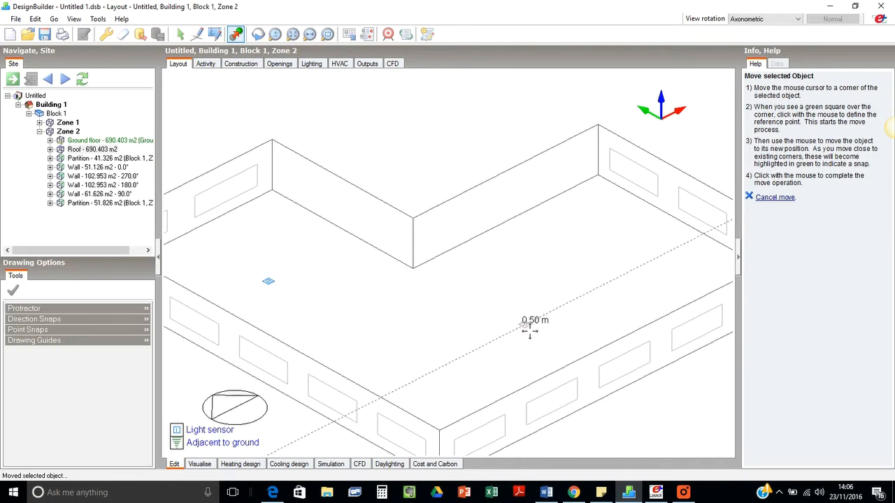
pyautogui.click(571, 307)
pyautogui.click(179, 33)
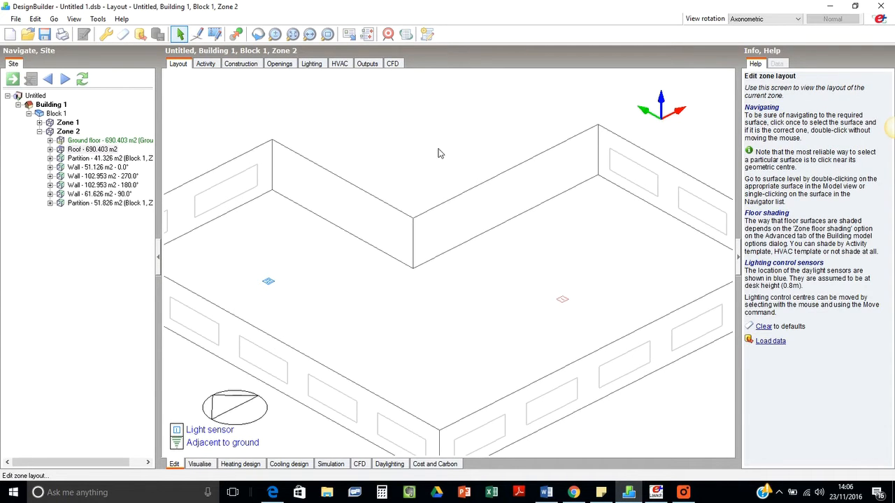
pyautogui.scroll(-5, 474, 282)
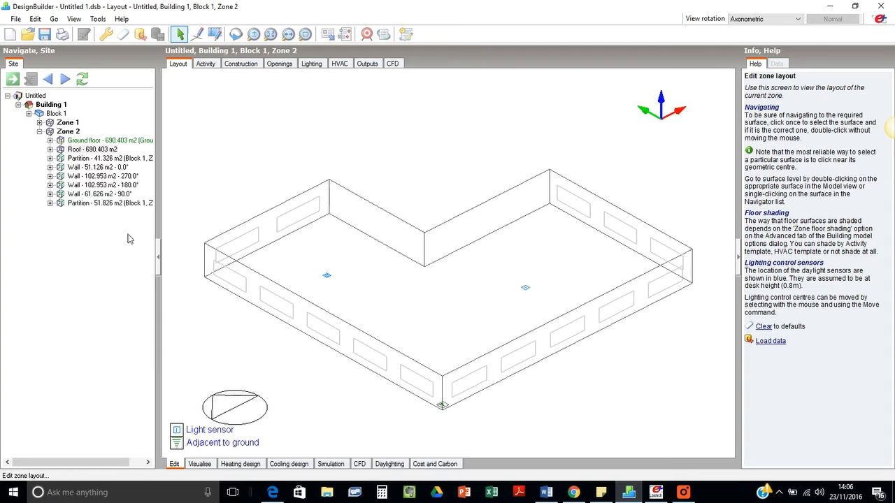
# Step: Compare the lighting area settings at zone and building level, briefly enabling and disabling a second lighting area for the whole building
pyautogui.click(312, 65)
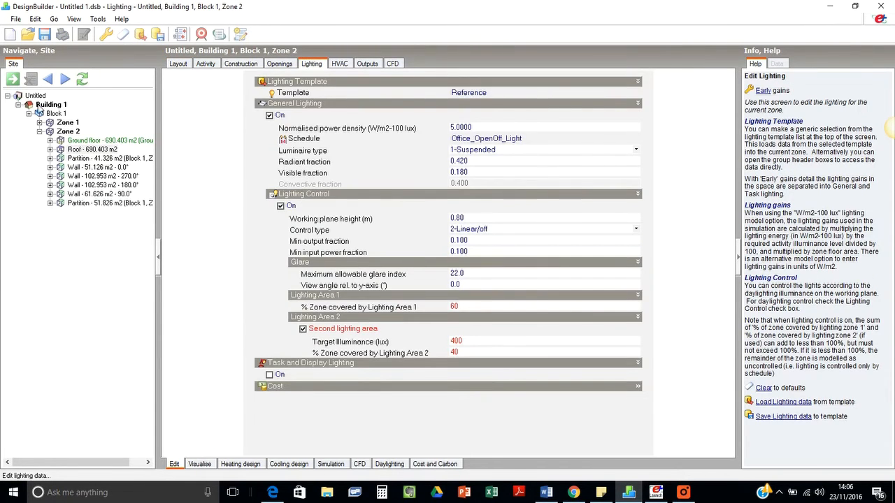
pyautogui.click(43, 105)
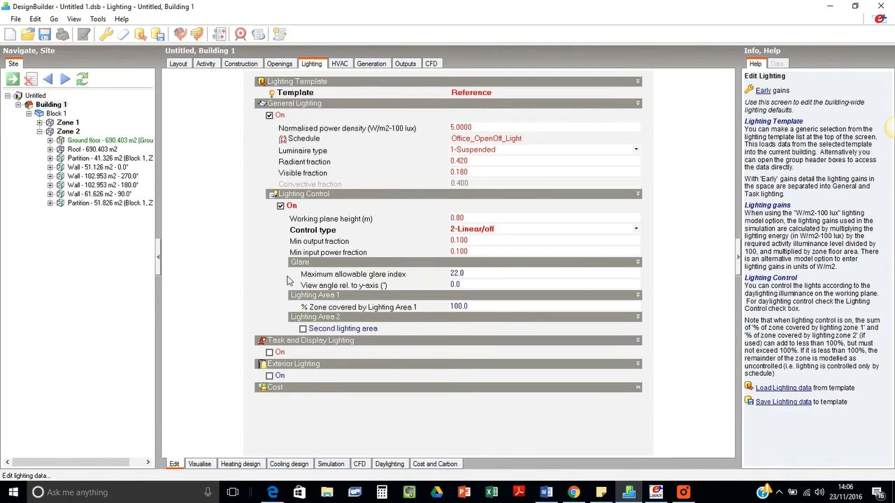
pyautogui.click(326, 328)
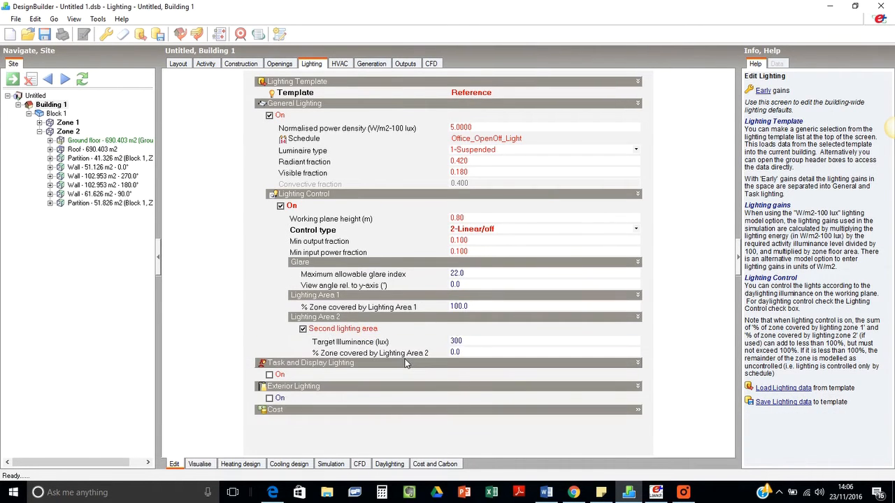
pyautogui.click(339, 329)
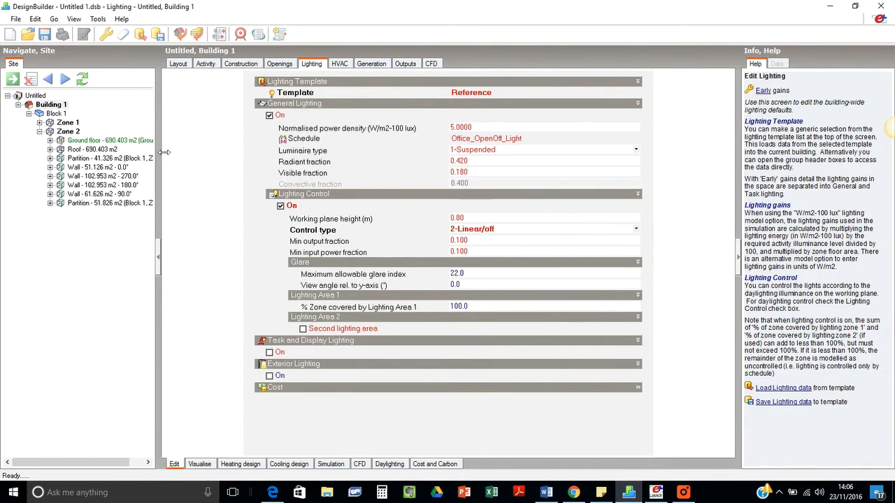
pyautogui.doubleClick(68, 131)
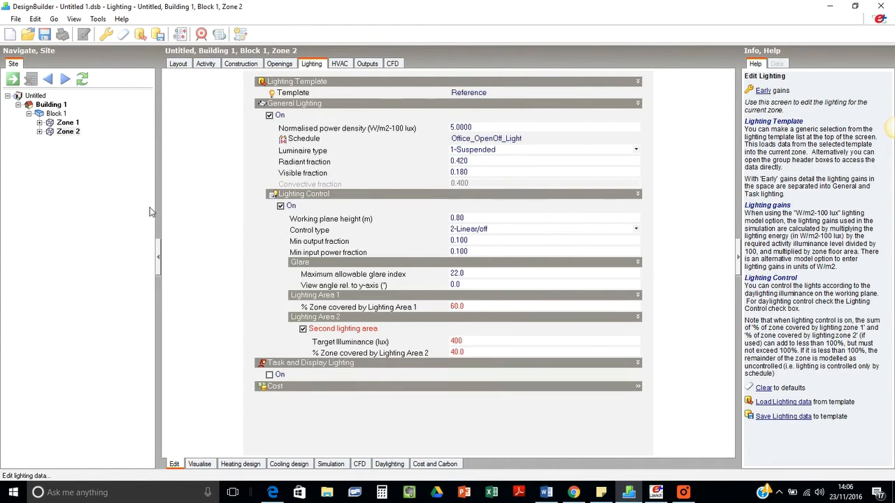
pyautogui.click(68, 122)
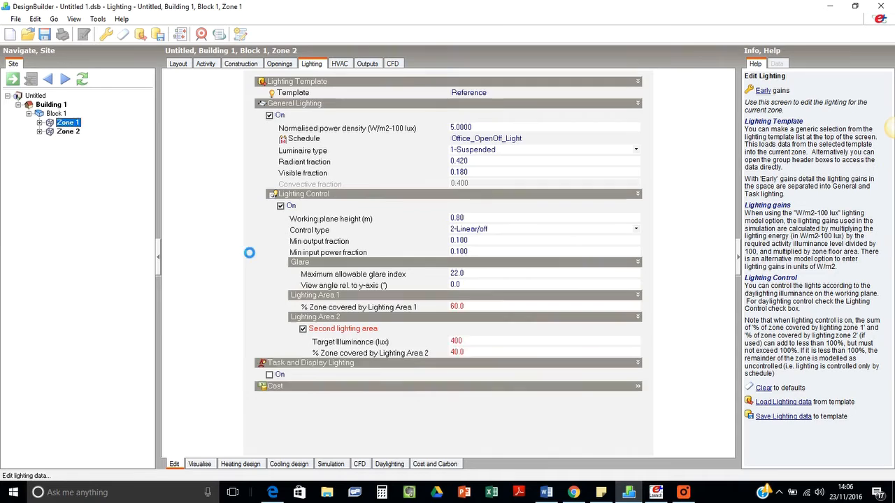
# Step: Run the annual simulation of Building 1 from 1 January to 31 December and examine the daily internal gains graph
pyautogui.click(52, 105)
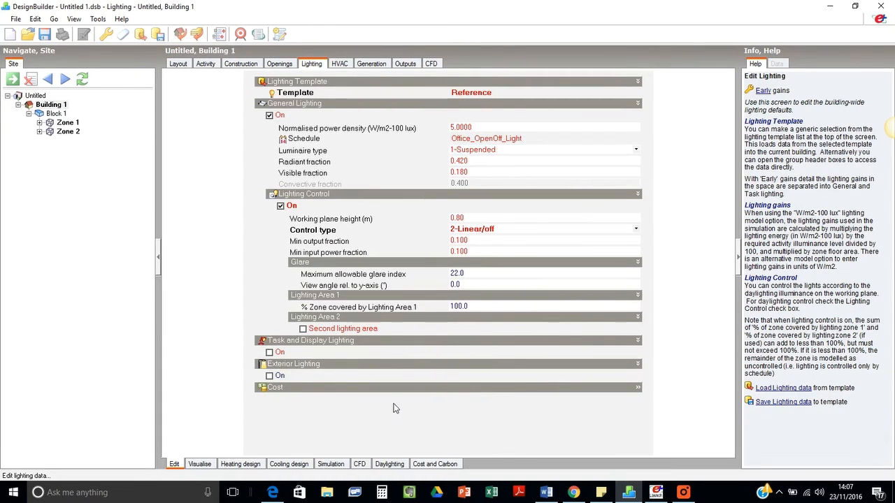
pyautogui.click(443, 307)
pyautogui.click(332, 465)
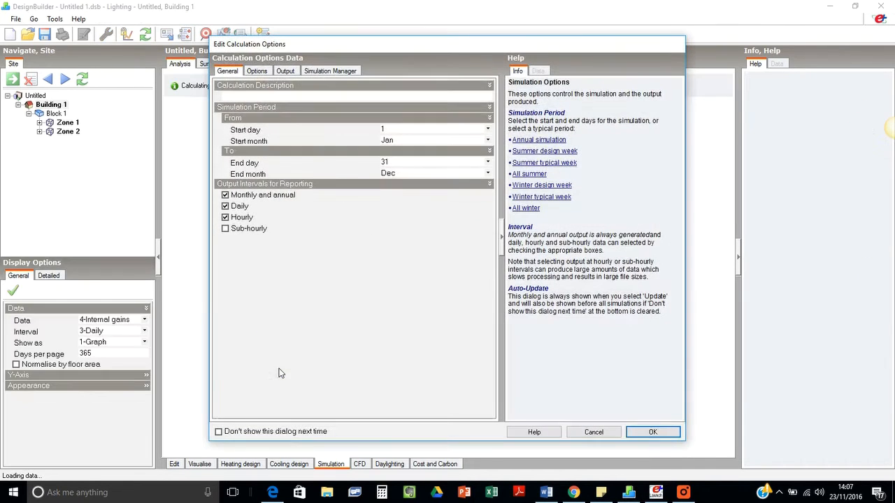
pyautogui.click(651, 432)
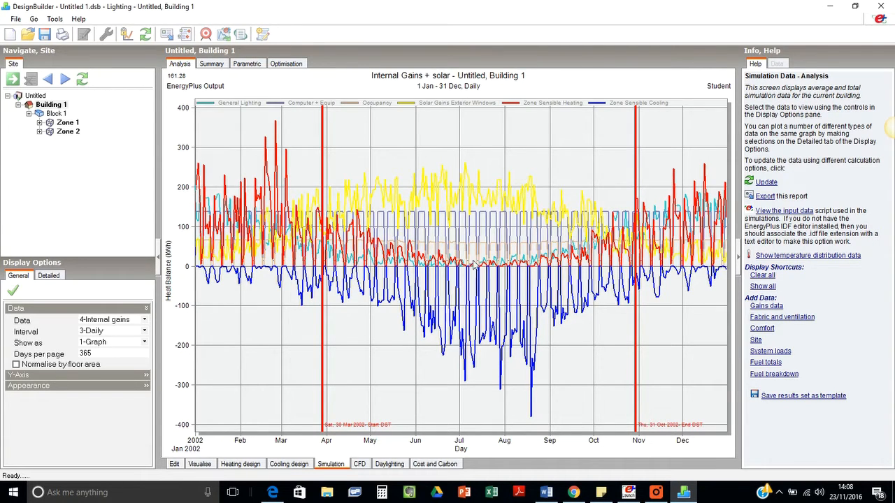
pyautogui.moveTo(470, 269)
# Step: Open the daylighting calculation options, choose report type 1-Map and detail template 2-Standard, and set the working plane height to 0.8 m
pyautogui.click(384, 469)
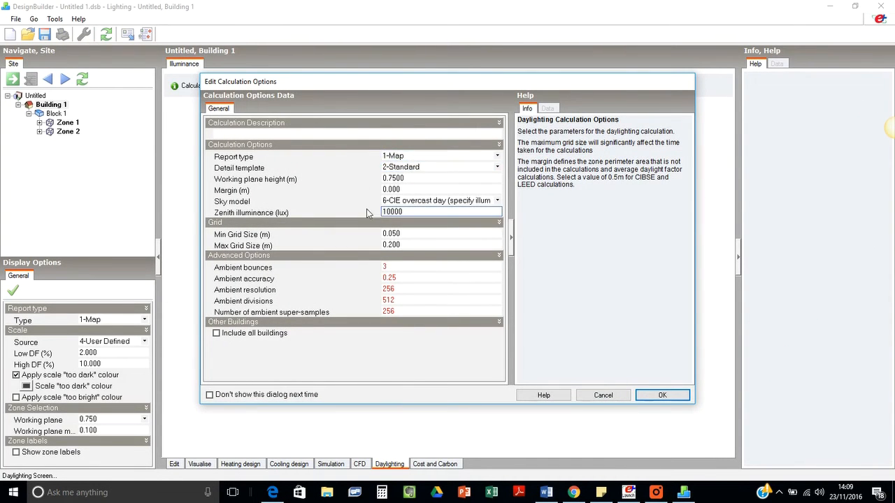
pyautogui.click(421, 157)
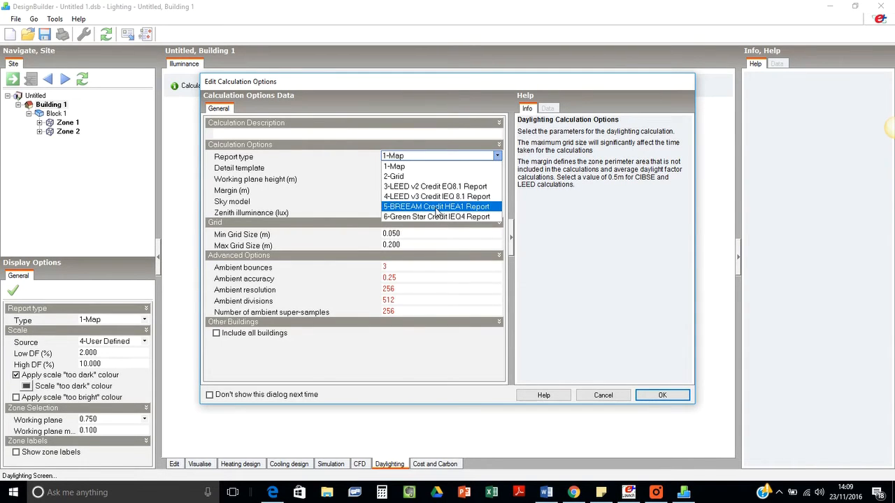
pyautogui.click(409, 167)
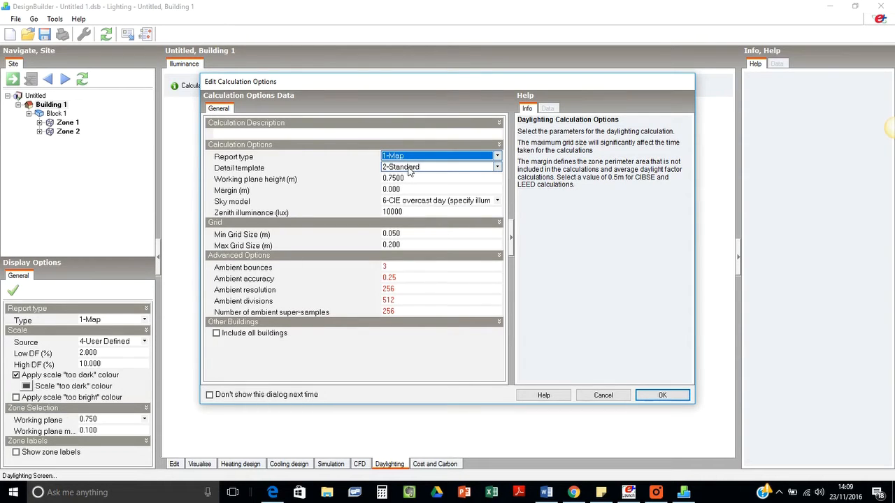
pyautogui.click(410, 168)
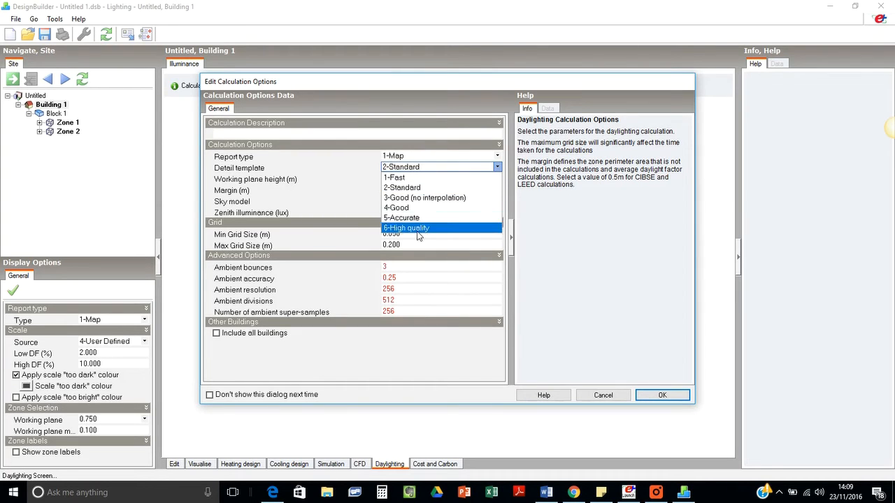
pyautogui.click(436, 189)
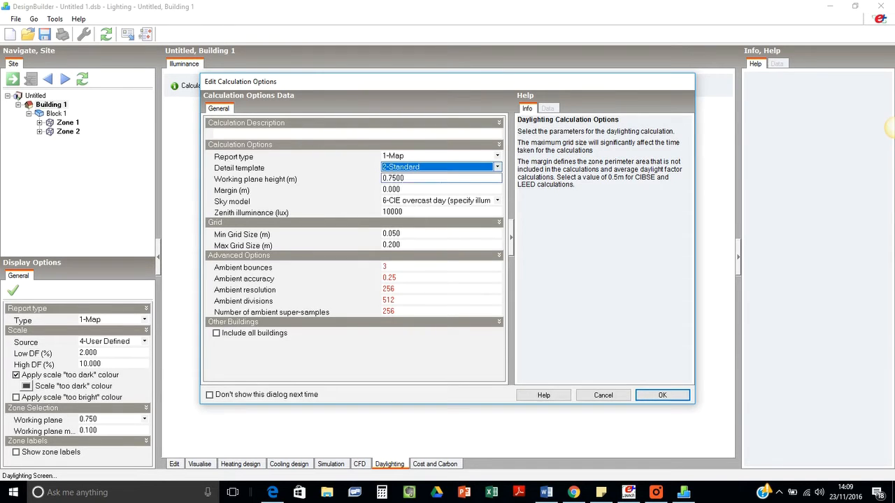
pyautogui.moveTo(406, 179); pyautogui.dragTo(388, 179)
pyautogui.write('8')
pyautogui.click(383, 193)
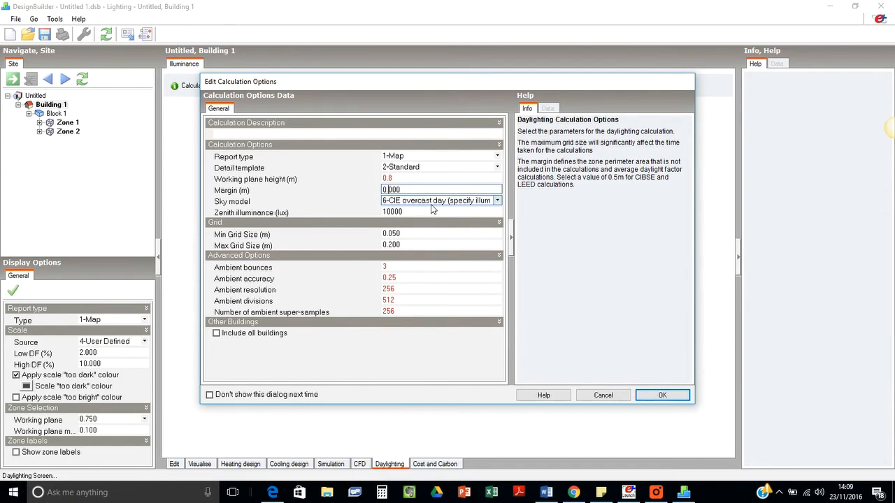
# Step: Choose the 6-CIE overcast day (specify illuminance) sky model, run the daylighting calculation and display the resulting illuminance map
pyautogui.click(438, 200)
pyautogui.click(437, 200)
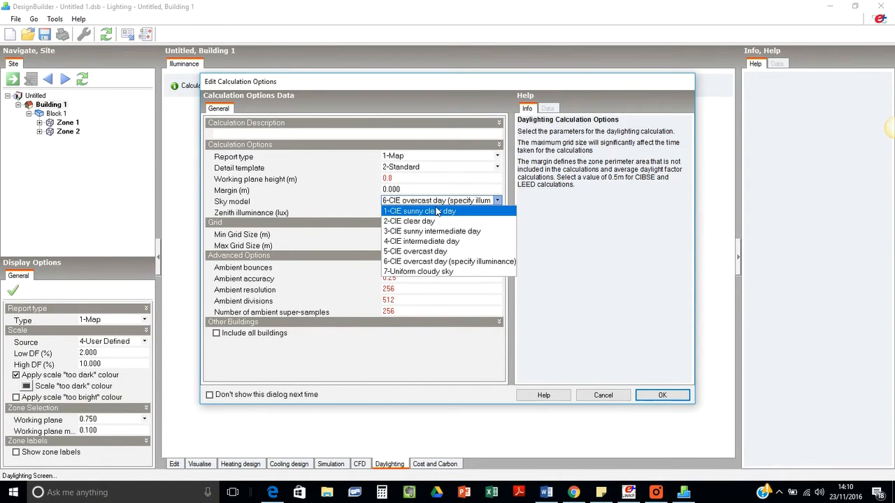
pyautogui.click(467, 264)
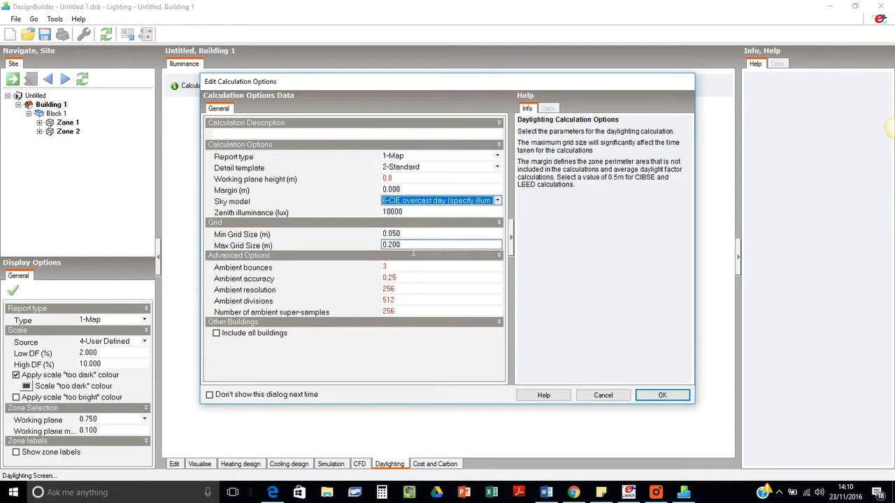
pyautogui.click(647, 397)
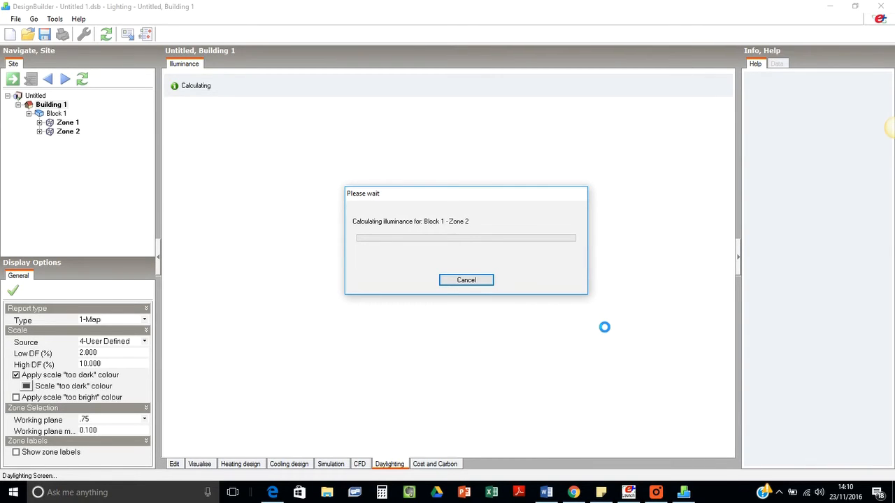
pyautogui.click(656, 493)
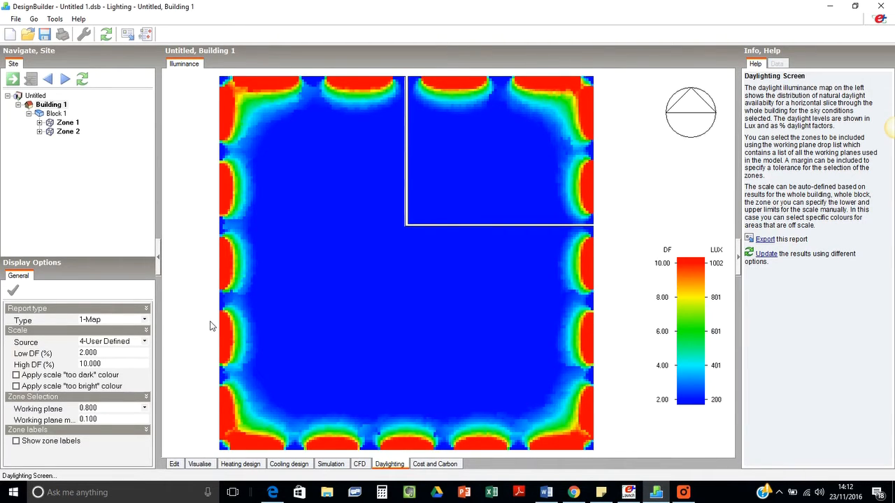
# Step: Preview the illuminance map with the "too dark" colour and with the 1-Building scale, and set the scale source to 3-Zone
pyautogui.click(50, 377)
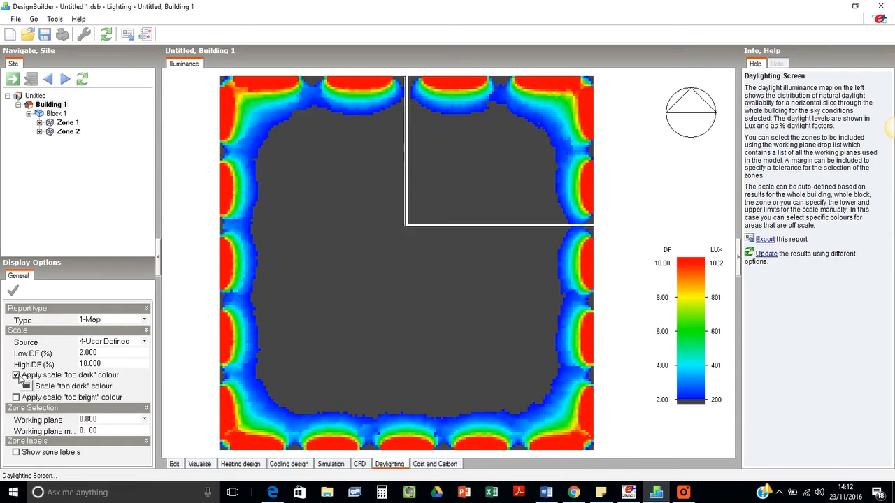
pyautogui.click(16, 375)
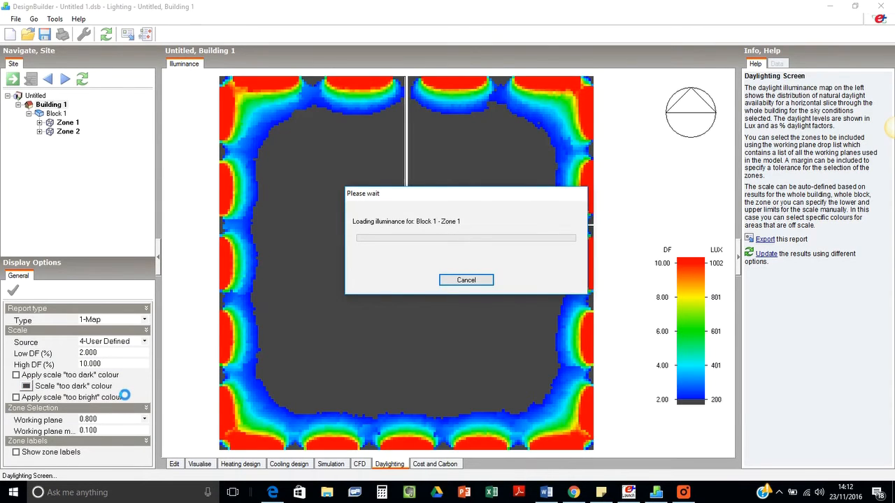
pyautogui.click(119, 342)
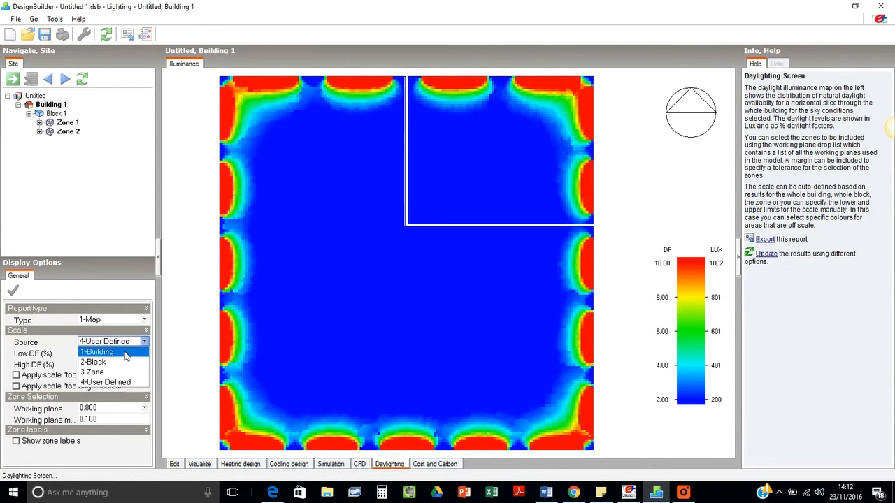
pyautogui.click(126, 353)
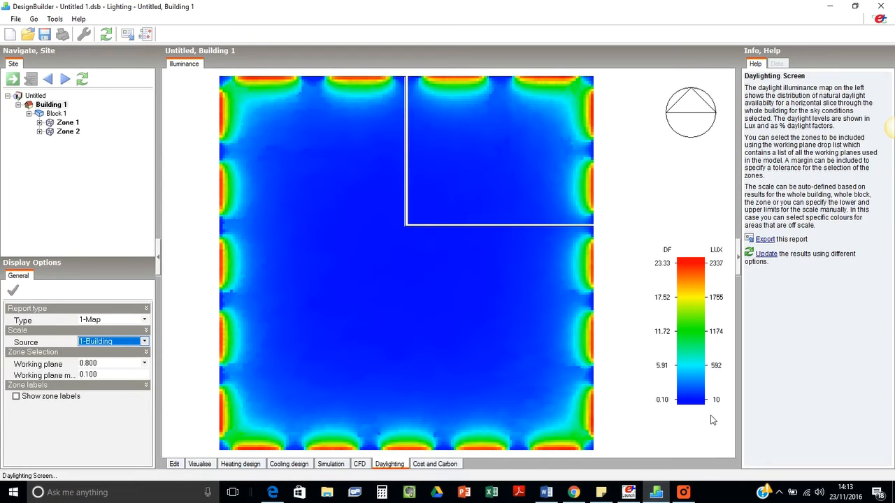
pyautogui.click(144, 341)
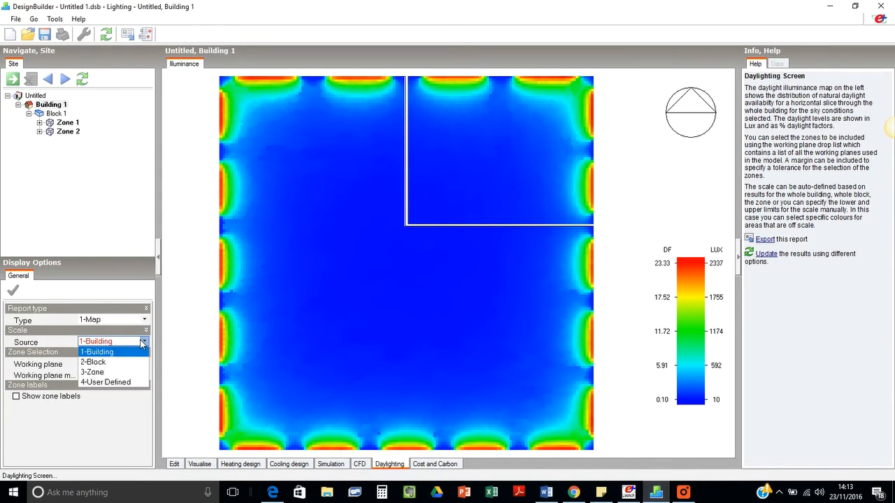
pyautogui.click(105, 372)
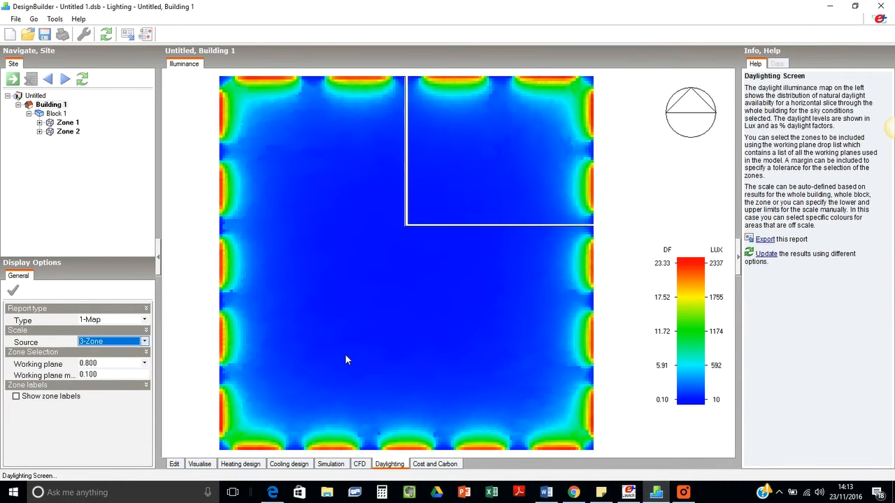
# Step: View the daylight illuminance maps of Zone 1 and Zone 2 individually
pyautogui.click(68, 123)
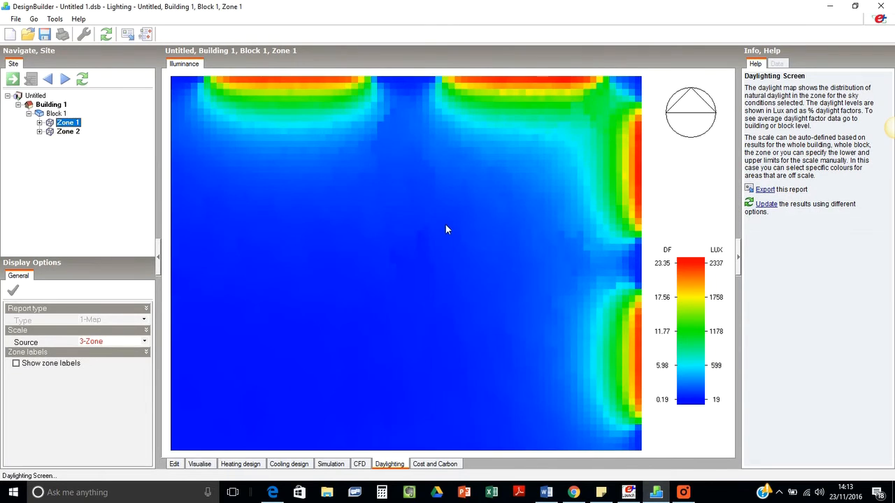
pyautogui.click(68, 132)
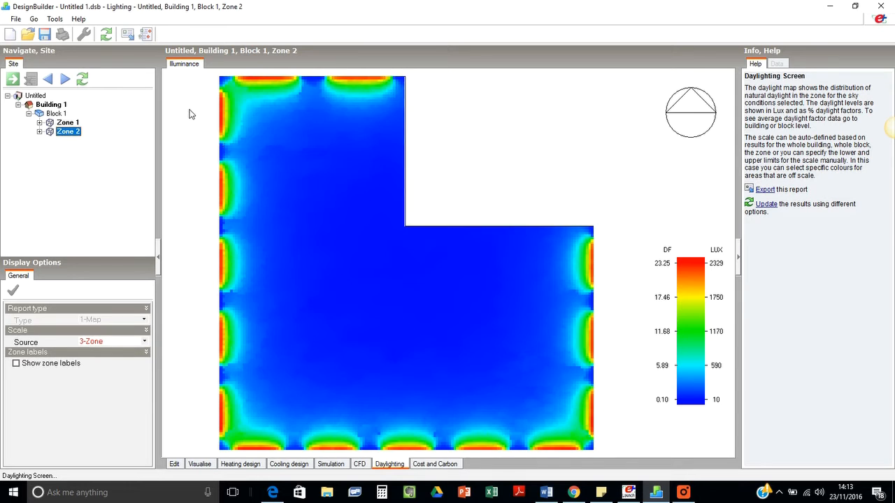
# Step: Export the EnergyPlus simulation input file for 1 January to 31 December as a text-format file named Daylight in folder 001
pyautogui.click(15, 18)
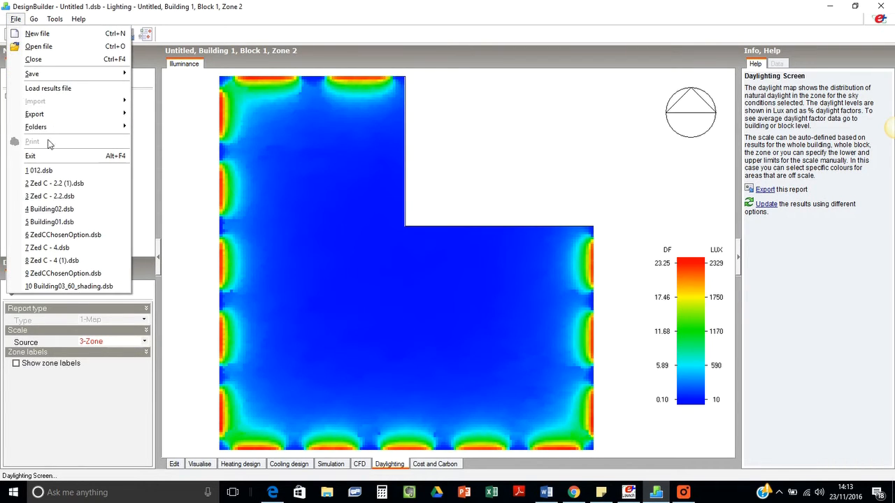
pyautogui.moveTo(47, 120)
pyautogui.moveTo(179, 116)
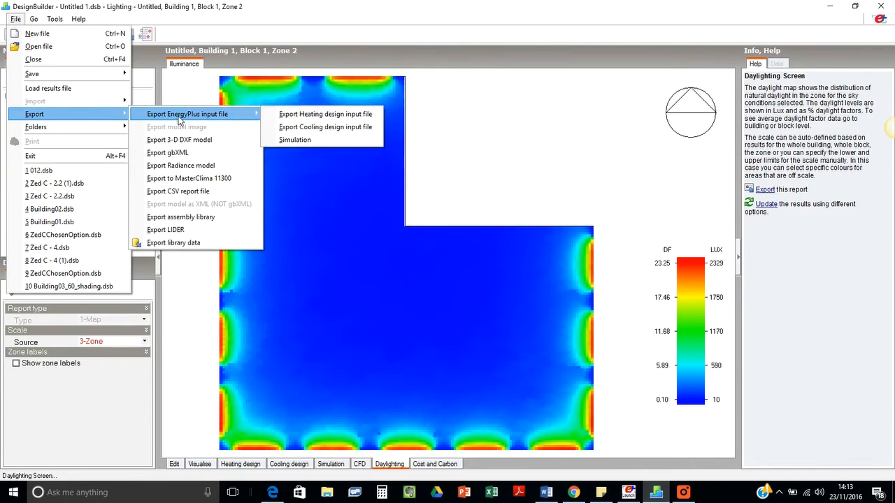
pyautogui.click(333, 142)
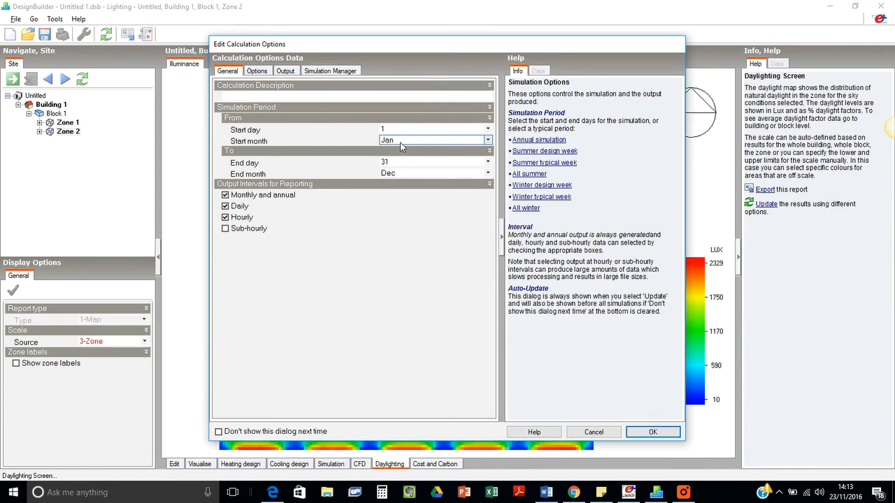
pyautogui.click(647, 432)
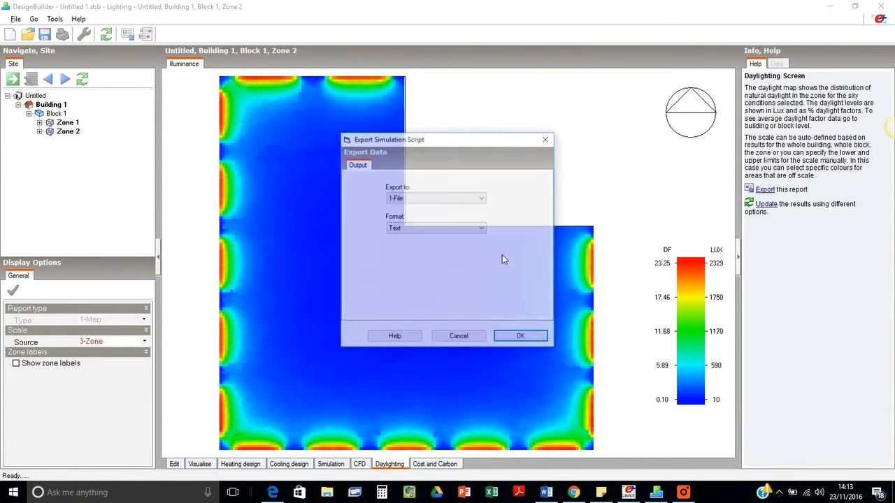
pyautogui.click(518, 338)
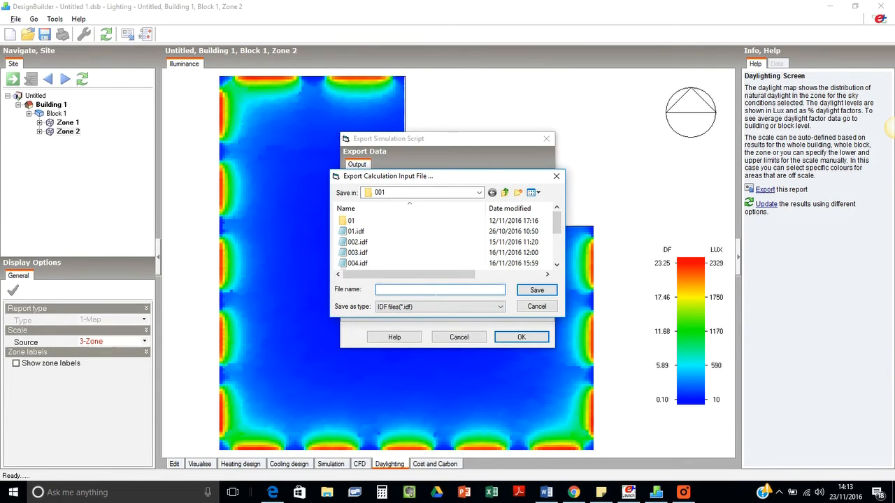
pyautogui.write('Daylight')
pyautogui.press('Return')
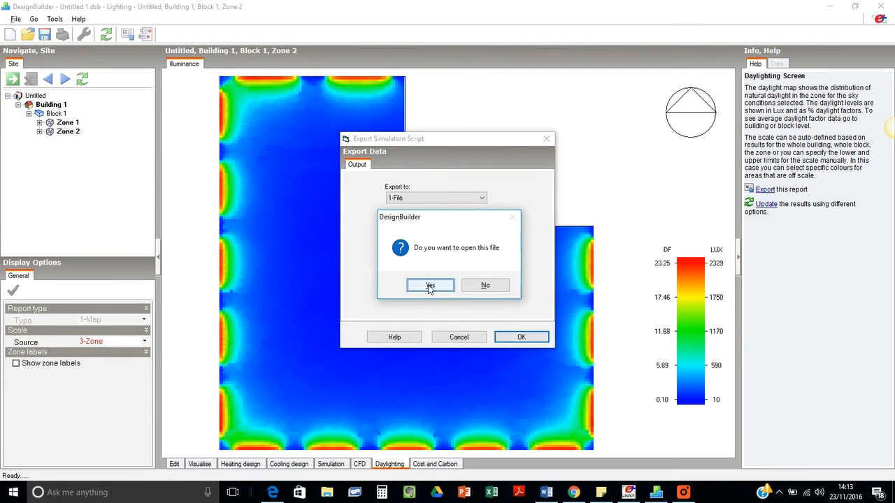
# Step: Open the exported Daylight.idf, delete the block of zone Output:Variable lines below OutputControl:IlluminanceMap:Style, and save and close the file
pyautogui.click(430, 287)
pyautogui.moveTo(798, 67); pyautogui.dragTo(796, 310)
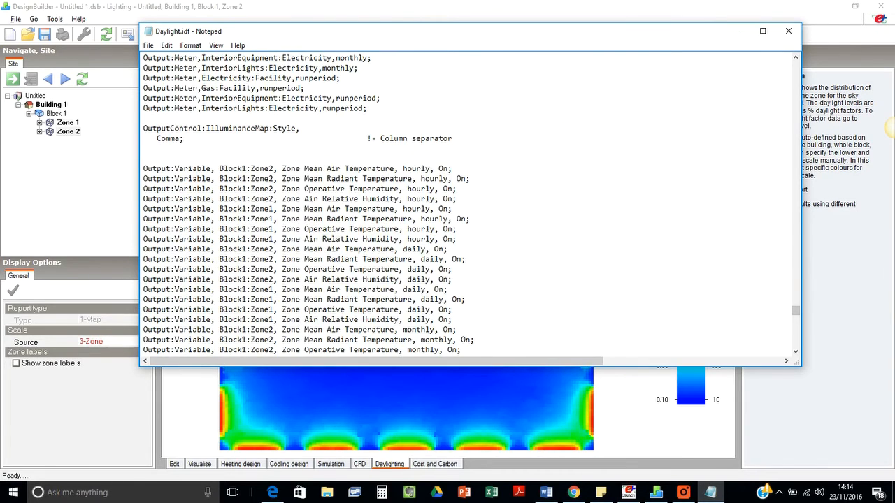
pyautogui.moveTo(461, 350); pyautogui.dragTo(143, 158)
pyautogui.press('Delete')
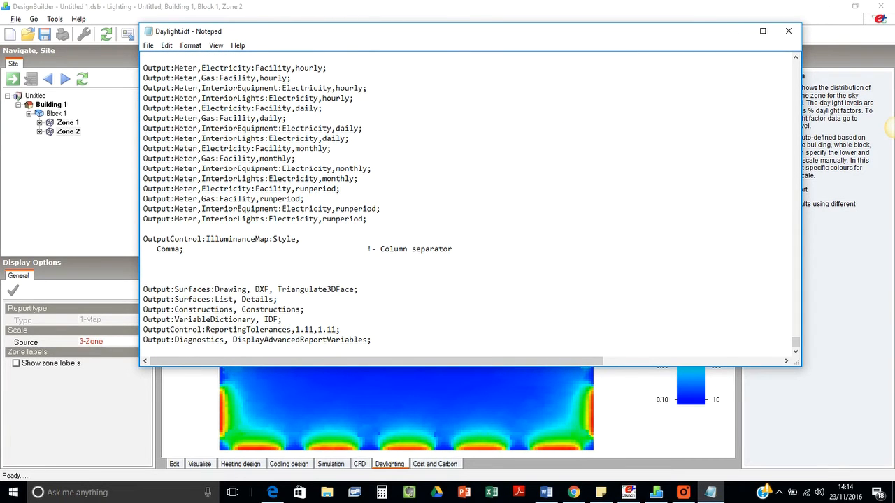
pyautogui.click(830, 6)
pyautogui.click(830, 9)
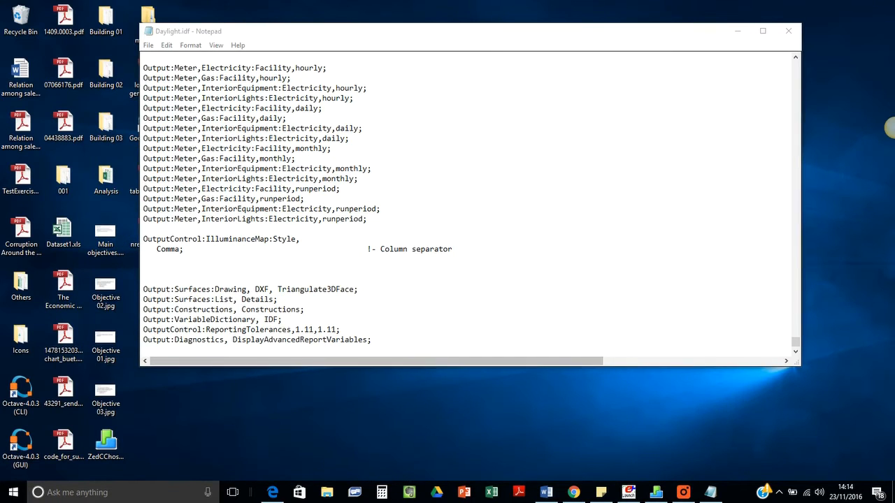
pyautogui.click(788, 31)
# Step: Switch to EP-Launch, load Daylight.idf from folder 001 as the input file and run the simulation using the old file version
pyautogui.click(633, 494)
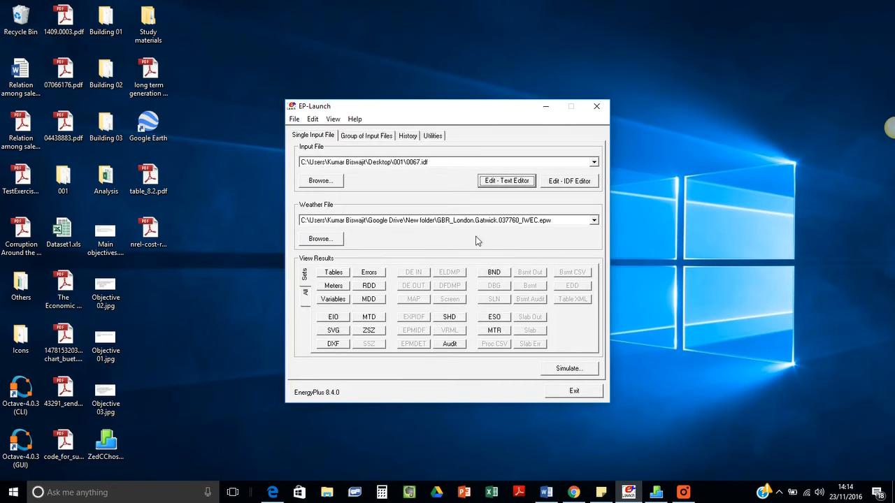
pyautogui.click(319, 181)
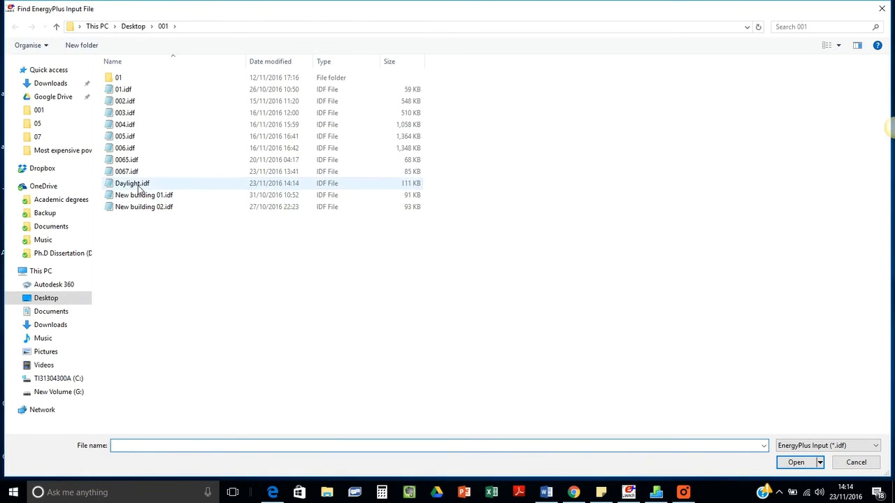
pyautogui.doubleClick(138, 186)
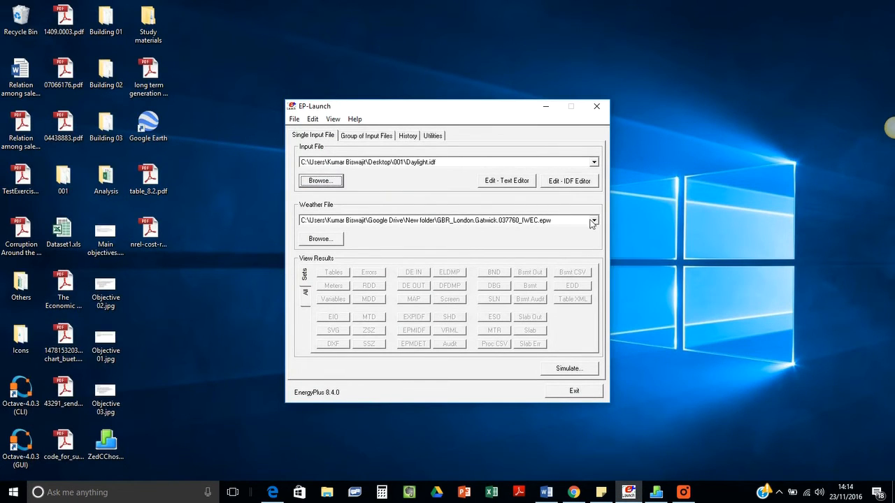
pyautogui.click(580, 372)
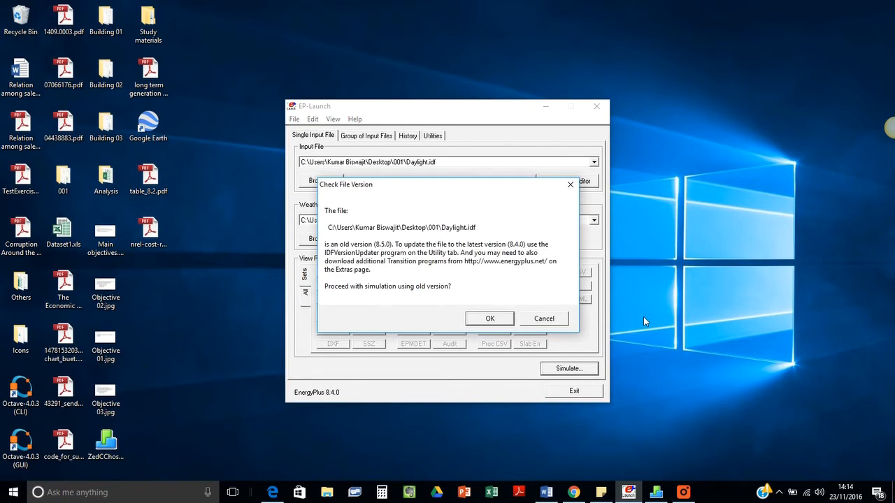
pyautogui.click(486, 319)
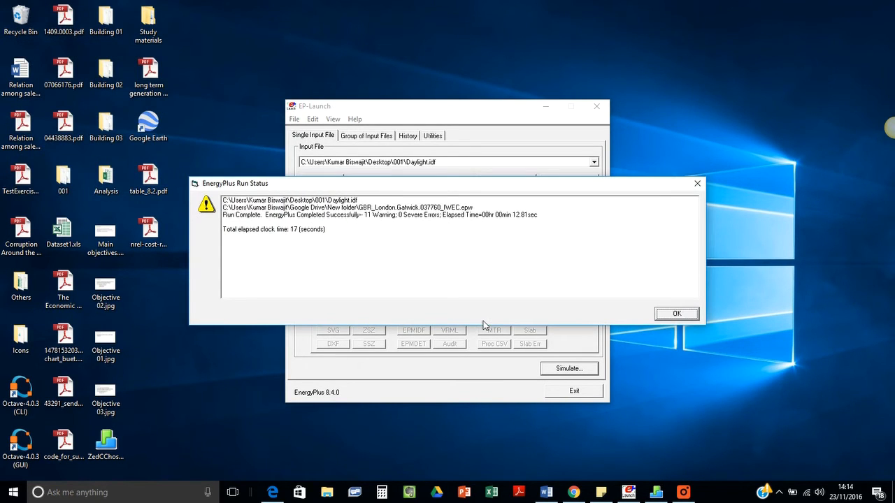
pyautogui.click(677, 314)
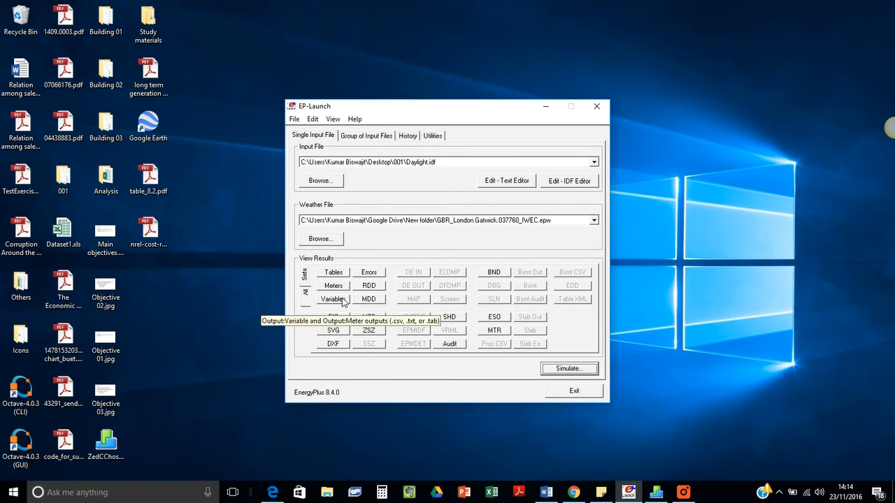
# Step: Open the RDD variable list, search for "illum" and copy the hourly Daylighting Reference Point 1 Illuminance output line
pyautogui.click(369, 286)
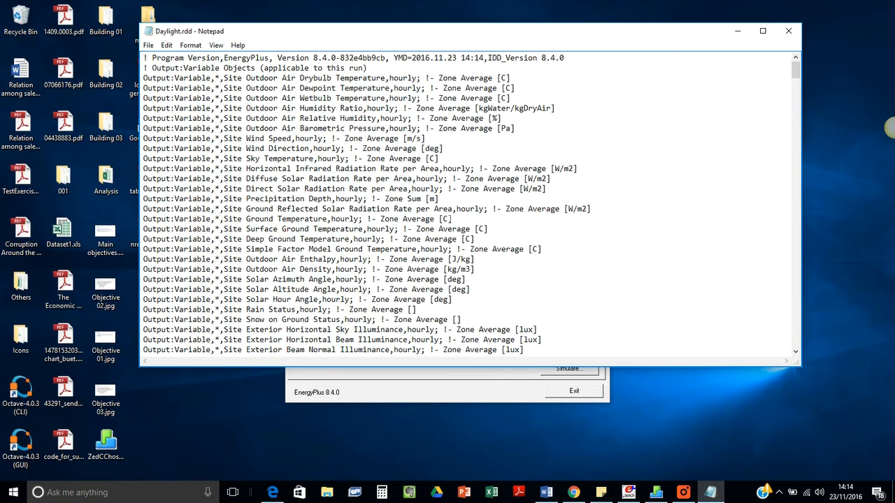
pyautogui.hotkey('ctrl', 'f')
pyautogui.write('illu')
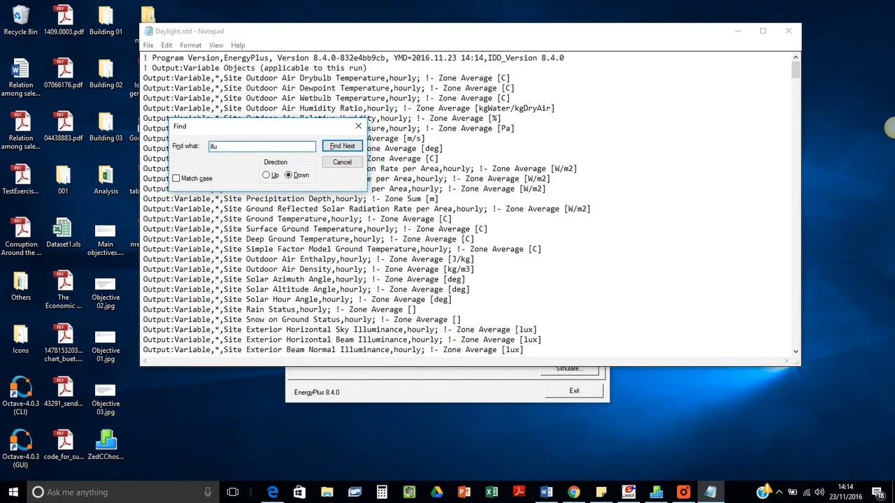
pyautogui.press('Return')
pyautogui.press('Return')
pyautogui.press('Return')
pyautogui.press('Return')
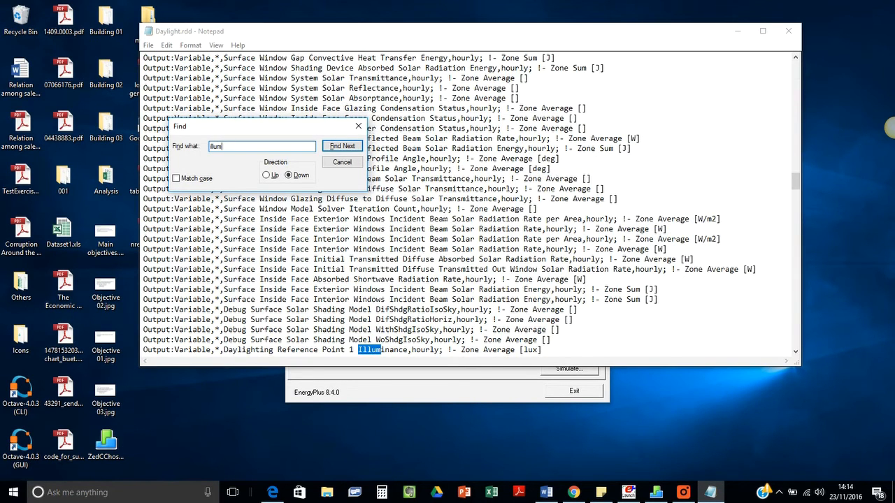
pyautogui.scroll(-1, 257, 330)
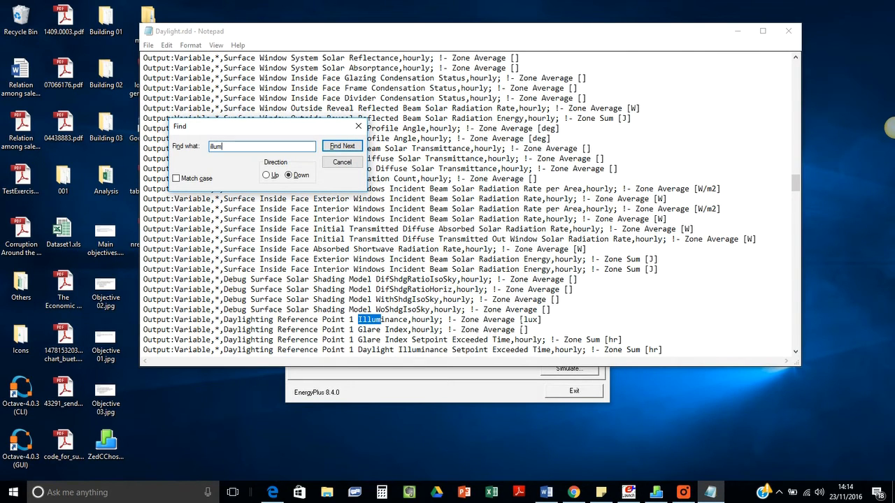
pyautogui.moveTo(542, 319); pyautogui.dragTo(144, 319)
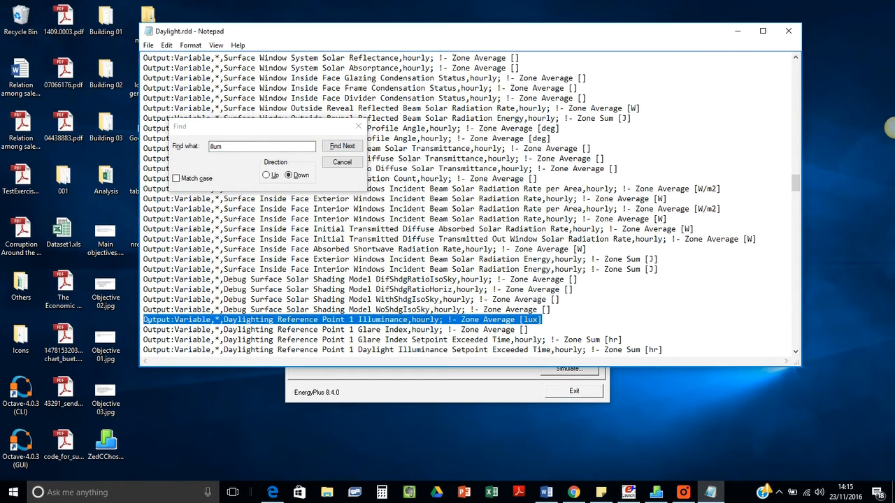
pyautogui.click(342, 163)
pyautogui.click(737, 31)
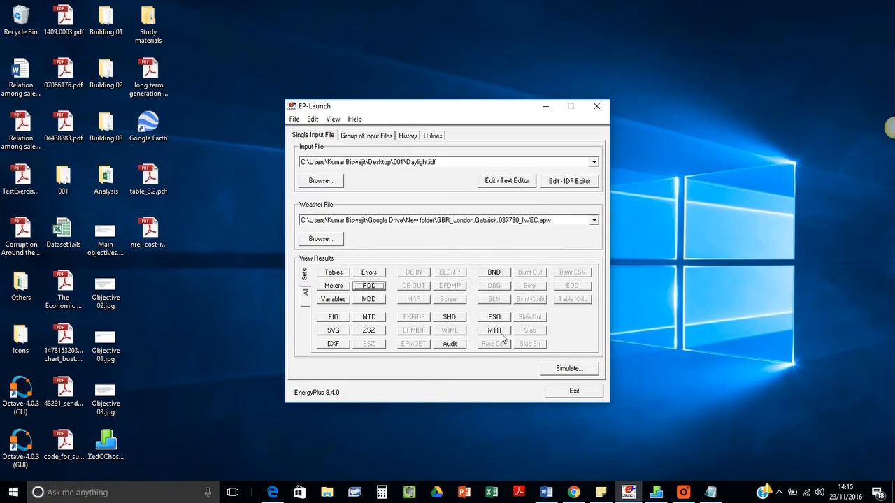
# Step: Insert the hourly Daylighting Reference Point 1 Illuminance line above Output:Surfaces:Drawing in Daylight.idf, and save and close the file
pyautogui.click(506, 180)
pyautogui.moveTo(796, 68); pyautogui.dragTo(796, 342)
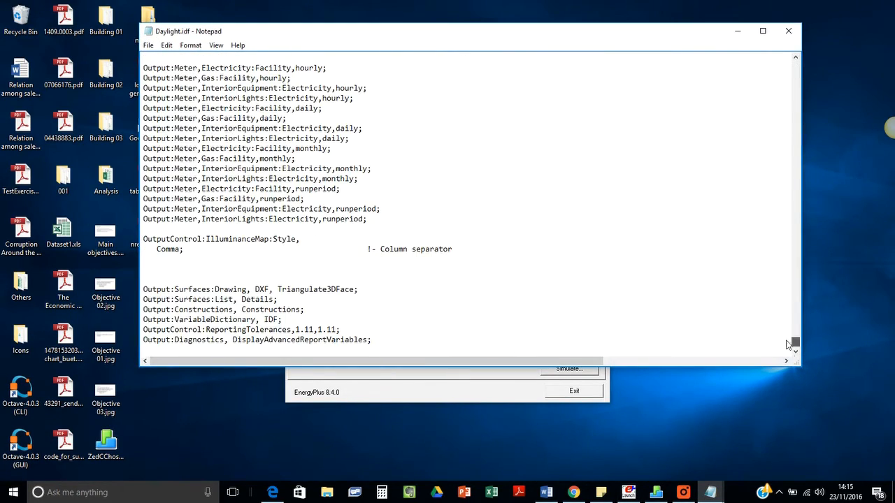
pyautogui.write('Output:Variable,*,Daylighting Reference Point 1 Illuminance,hourly; !- Zone Average [lux]')
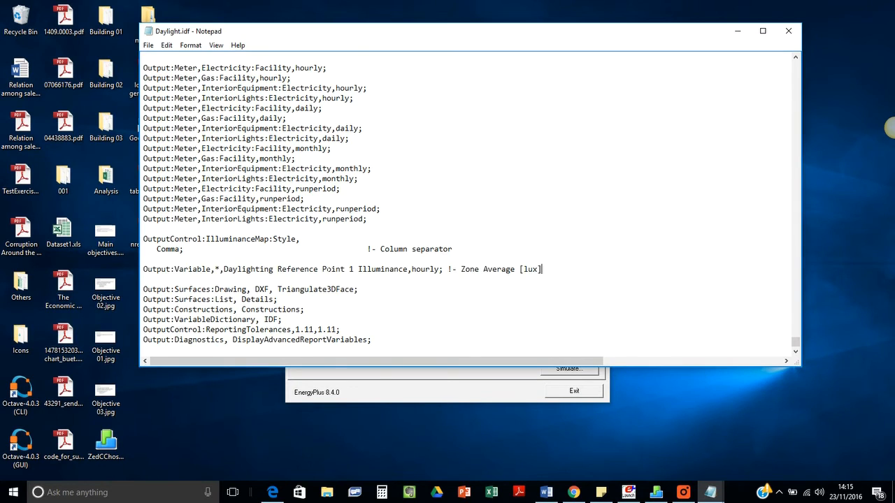
pyautogui.click(148, 45)
pyautogui.click(165, 82)
pyautogui.click(788, 32)
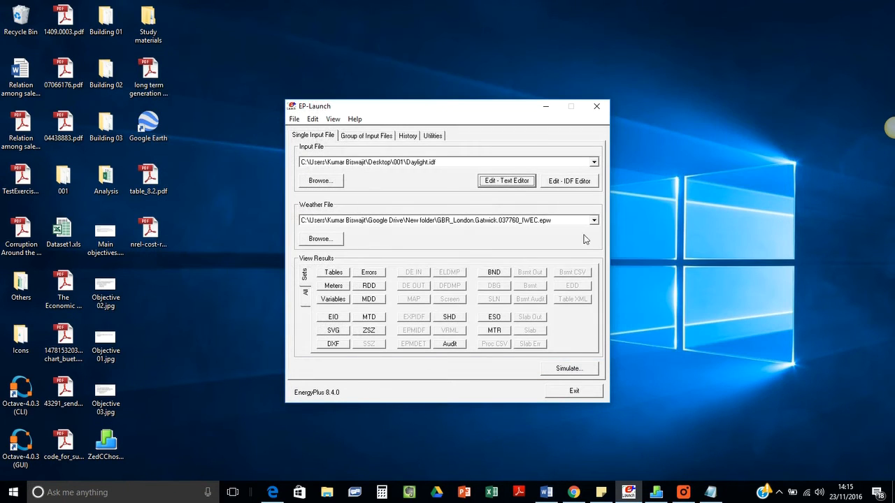
# Step: Rerun the Daylight.idf simulation using the old file version and open its variables results in Excel
pyautogui.click(586, 375)
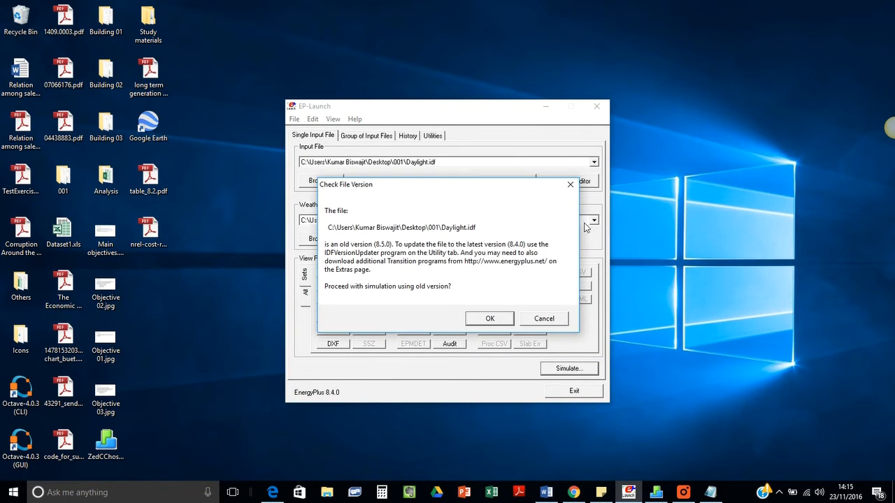
pyautogui.click(475, 320)
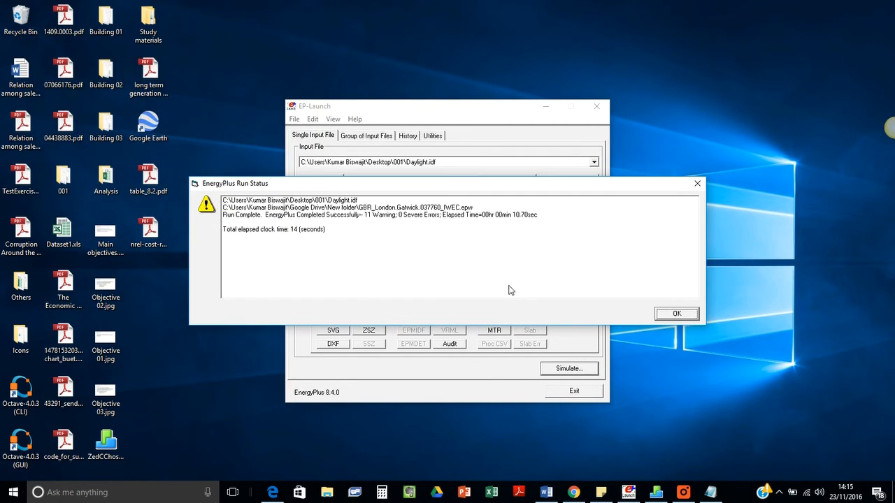
pyautogui.click(677, 314)
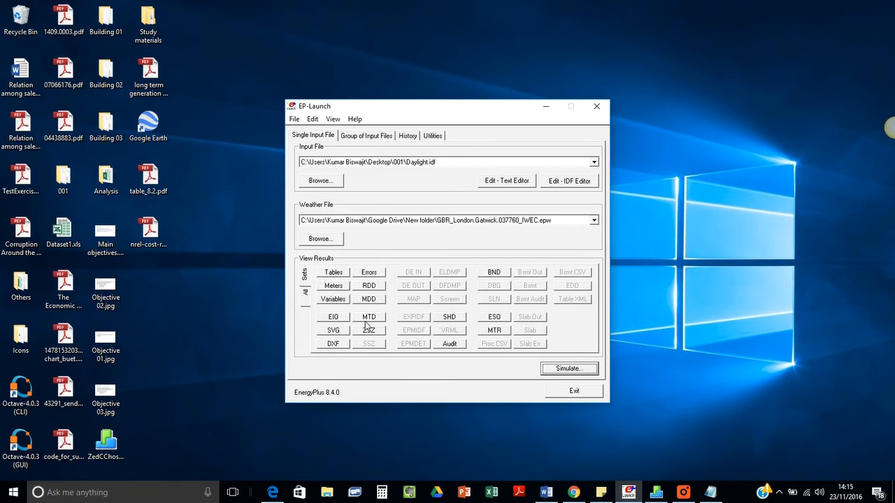
pyautogui.click(339, 304)
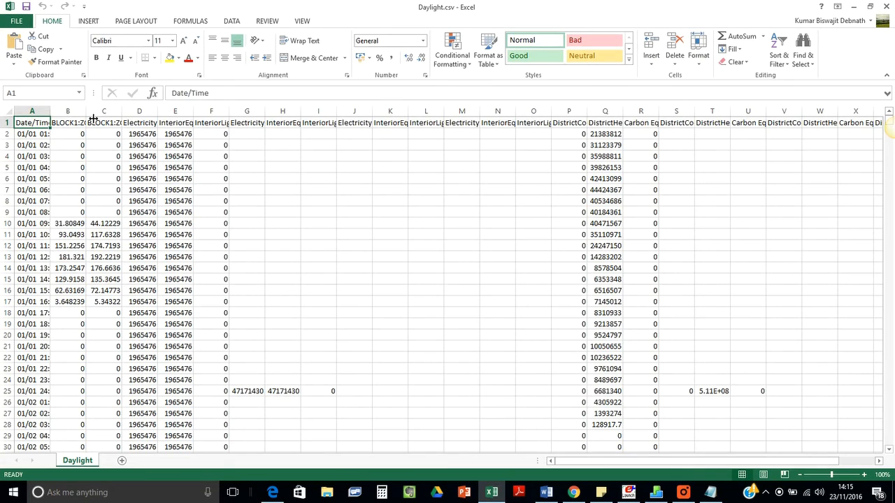
# Step: Fit the widths of columns A to D in Daylight.csv to their contents and inspect the hourly illuminance values in B10 to B14
pyautogui.doubleClick(86, 112)
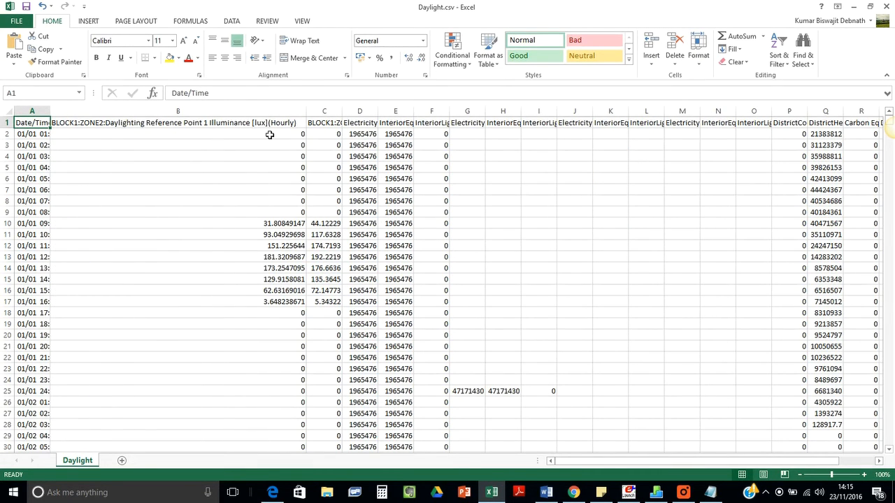
pyautogui.click(280, 225)
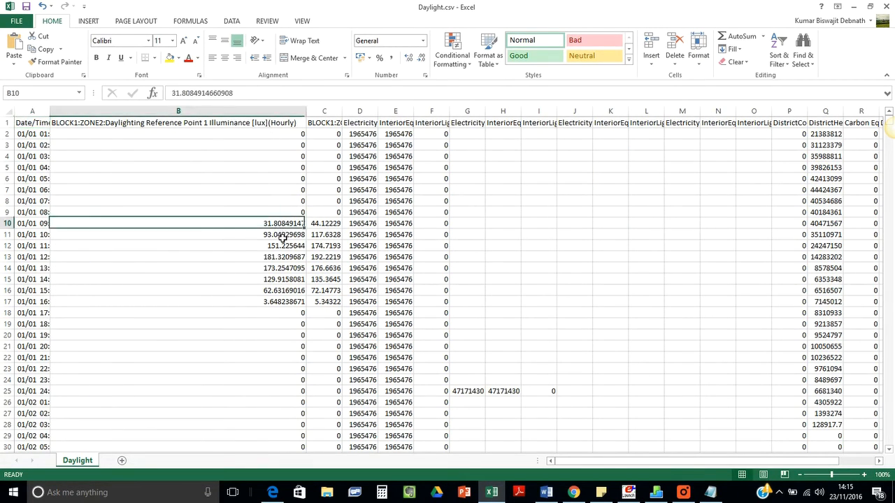
pyautogui.click(282, 236)
pyautogui.click(296, 247)
pyautogui.click(296, 259)
pyautogui.click(293, 270)
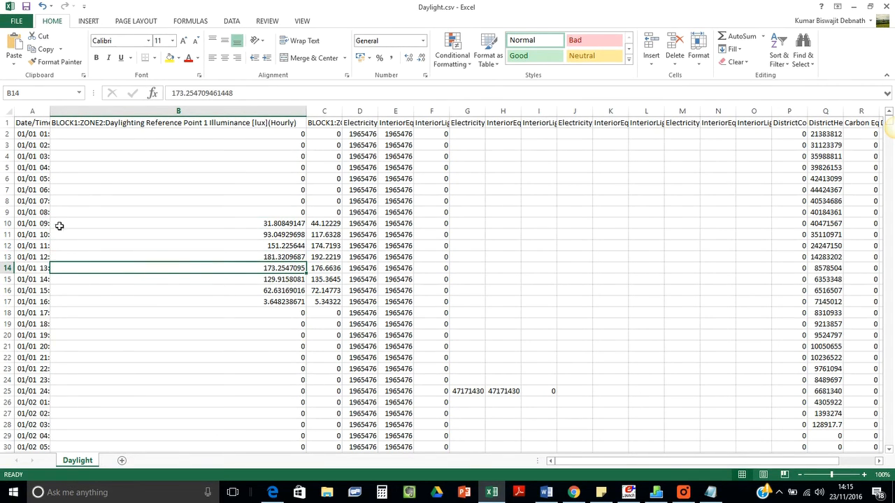
pyautogui.doubleClick(50, 112)
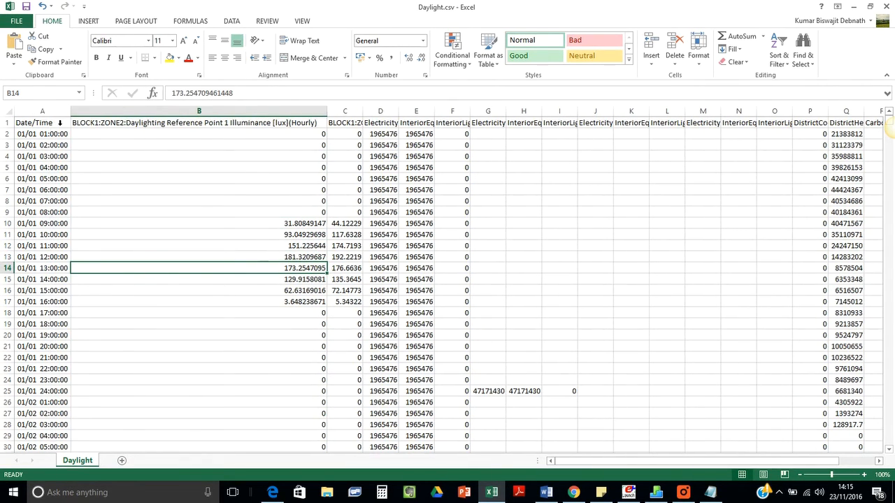
pyautogui.doubleClick(363, 112)
pyautogui.doubleClick(623, 114)
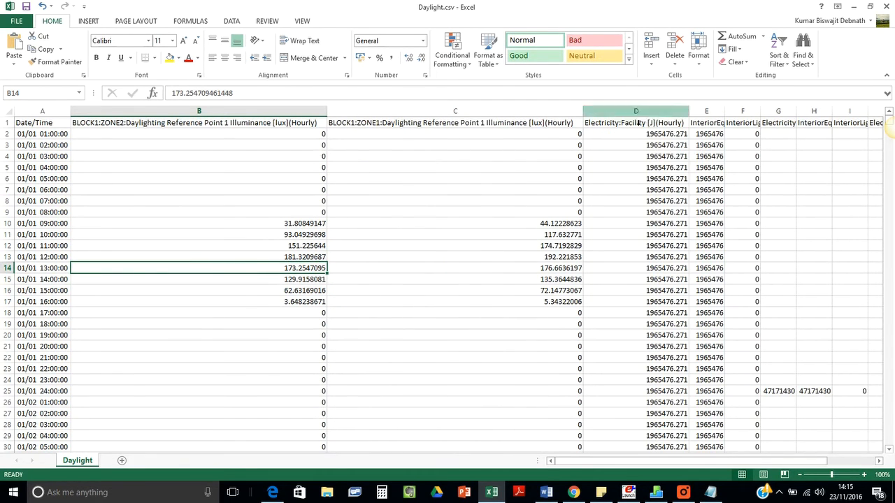
# Step: Fit the widths of columns E and F in Daylight.csv to their contents
pyautogui.doubleClick(731, 114)
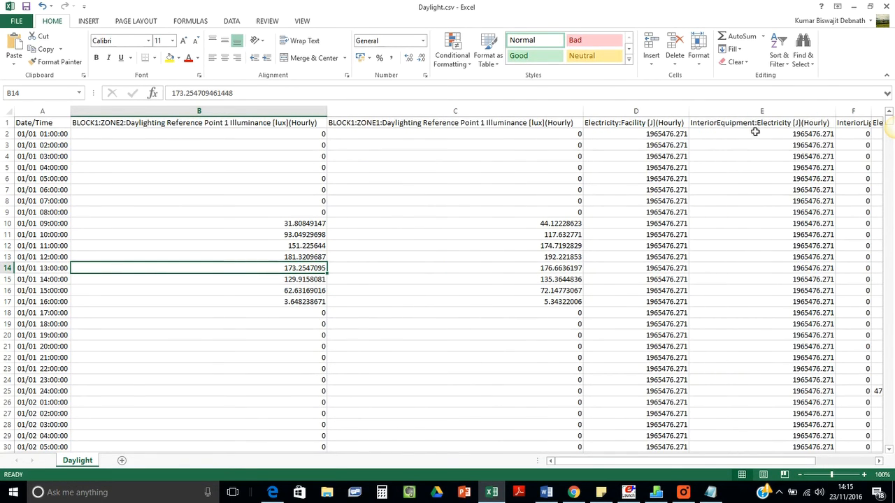
pyautogui.doubleClick(874, 116)
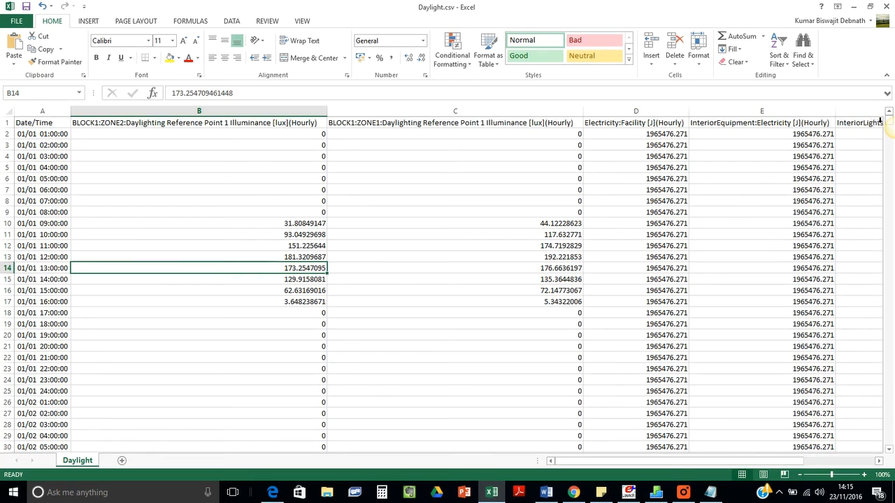
pyautogui.moveTo(641, 469)
pyautogui.mouseDown()
pyautogui.moveTo(725, 469)
pyautogui.moveTo(640, 465)
pyautogui.mouseUp()
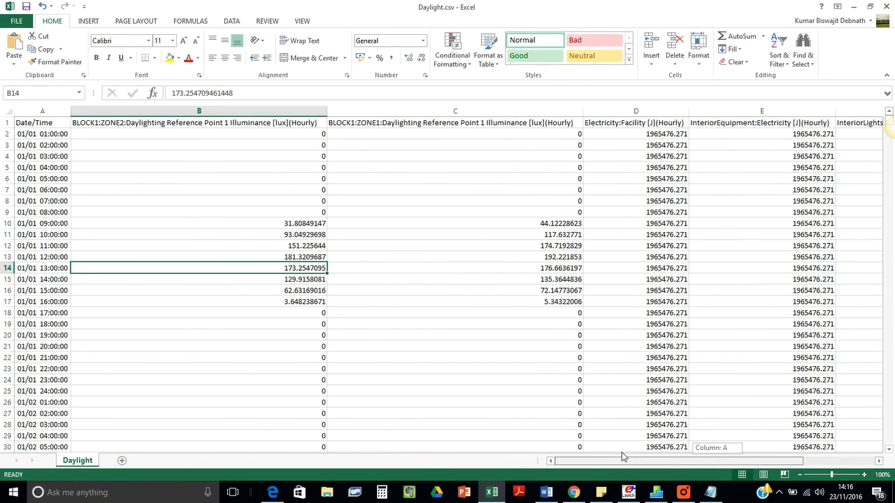
pyautogui.scroll(-6, 735, 354)
pyautogui.scroll(6, 733, 360)
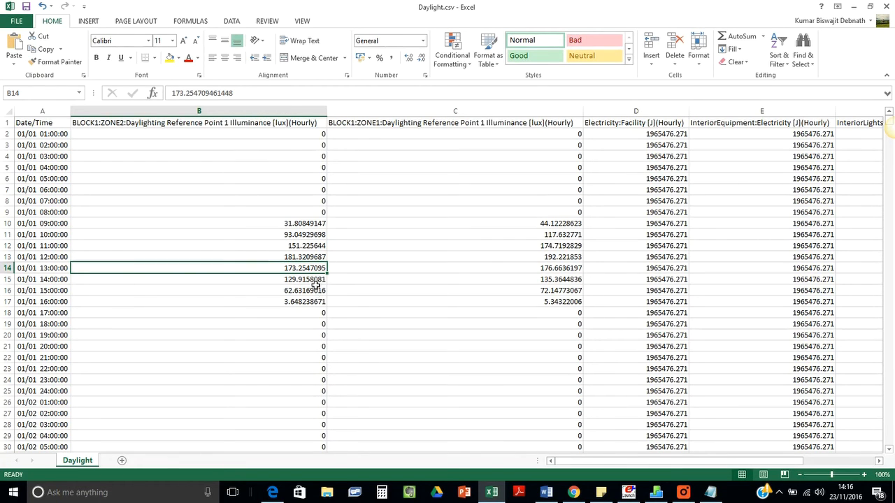
# Step: Add filters to the header row and filter the BLOCK1:ZONE2 illuminance column to exclude the 0 values
pyautogui.press('Up')
pyautogui.press('Up')
pyautogui.press('Up')
pyautogui.press('Up')
pyautogui.press('Up')
pyautogui.press('Up')
pyautogui.press('Up')
pyautogui.press('Up')
pyautogui.press('Up')
pyautogui.press('Up')
pyautogui.press('Up')
pyautogui.press('Up')
pyautogui.press('Up')
pyautogui.rightClick(317, 128)
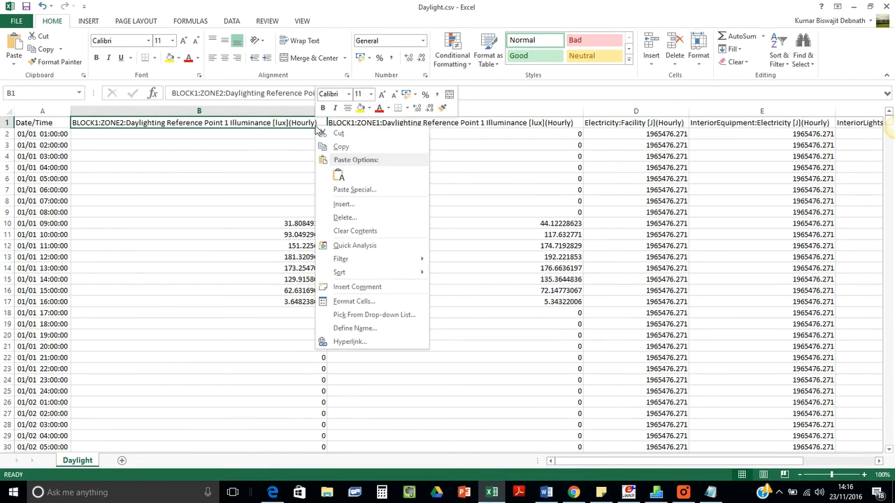
pyautogui.click(230, 22)
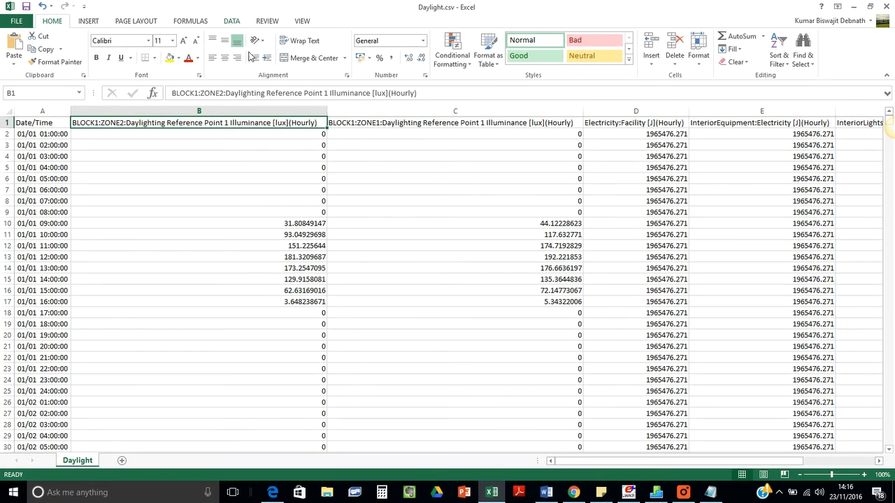
pyautogui.click(295, 54)
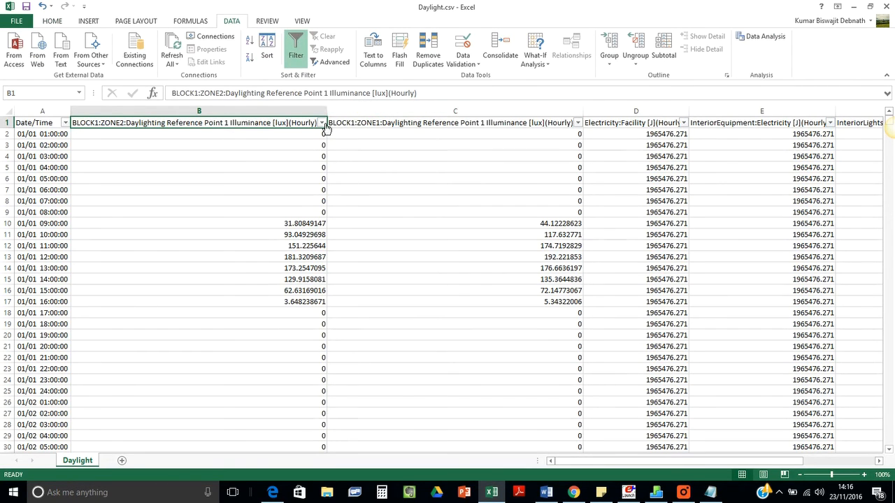
pyautogui.click(210, 240)
pyautogui.click(256, 335)
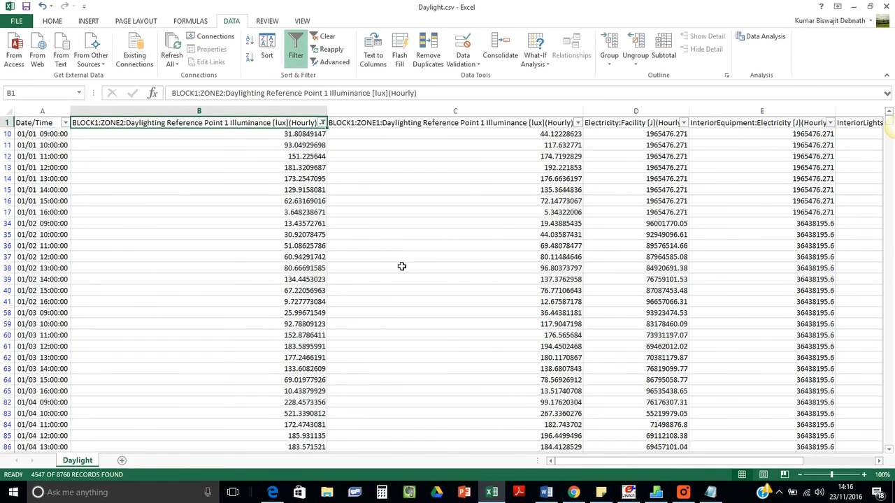
# Step: Insert a column before the BLOCK1:ZONE1 illuminance column and head it "Number of hours insufficient light" in C1
pyautogui.click(368, 111)
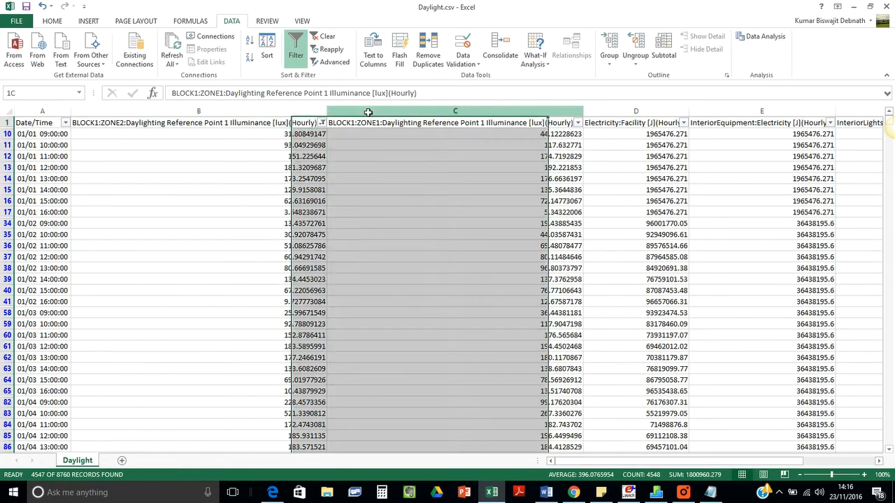
pyautogui.rightClick(366, 111)
pyautogui.click(392, 187)
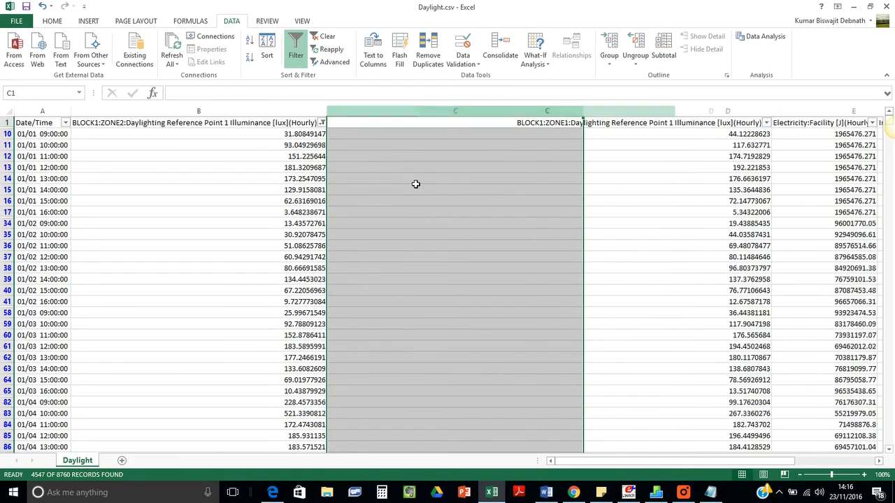
pyautogui.click(441, 127)
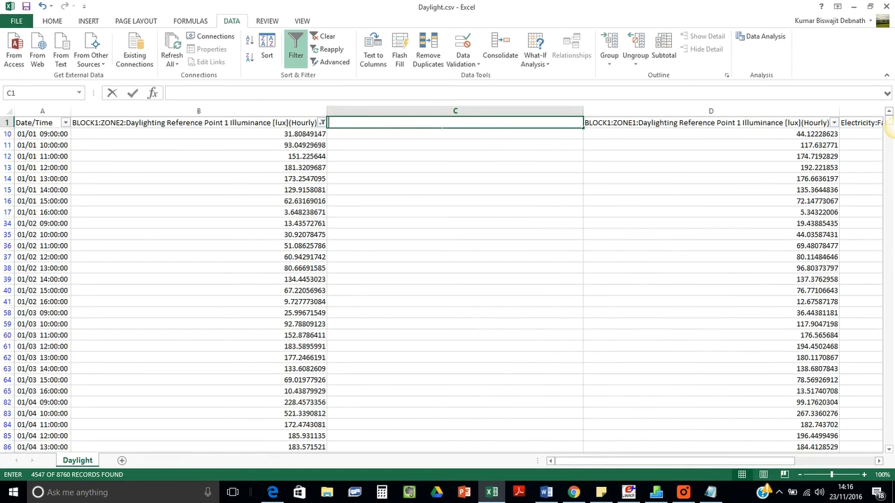
pyautogui.write('Number')
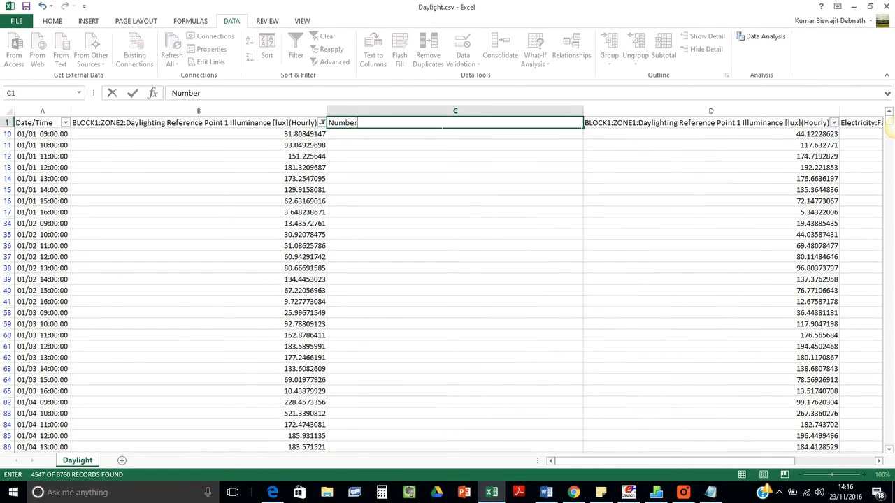
pyautogui.write(' of hours insuffi')
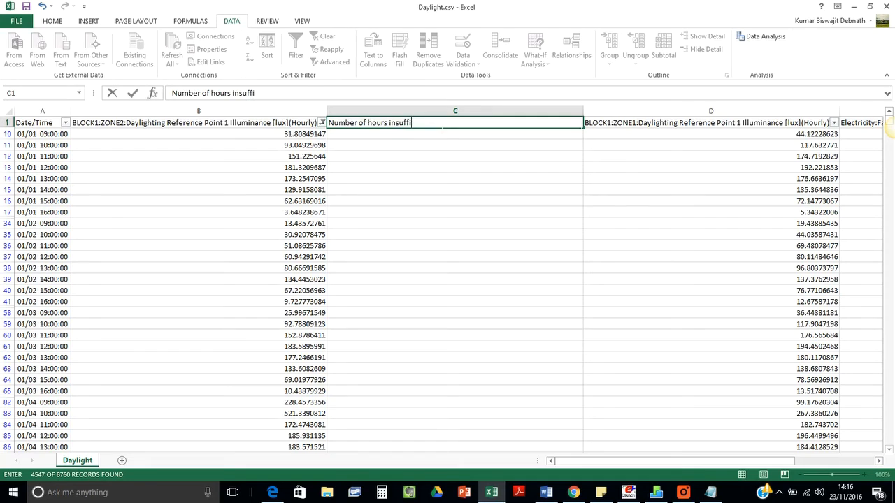
pyautogui.write('cient light')
pyautogui.press('Return')
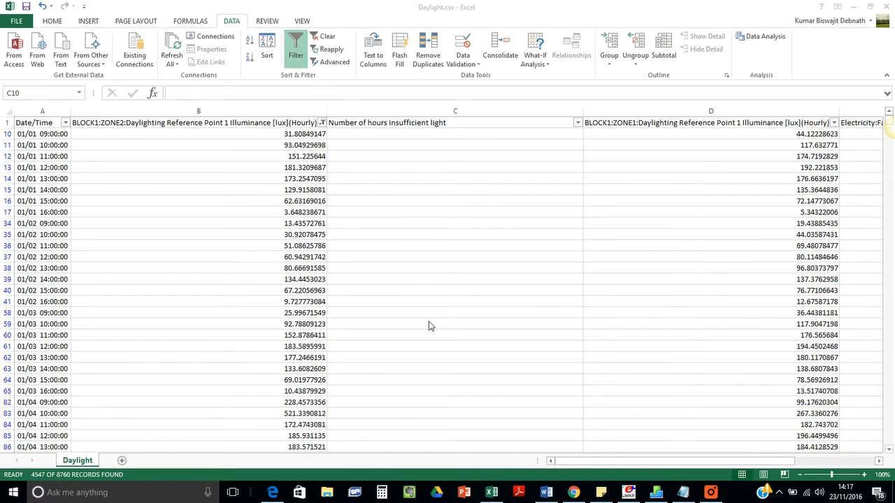
# Step: Enter the formula =IF(B10<300,1,0) in C10 to flag hours with less than 300 lux in Zone 2
pyautogui.click(446, 126)
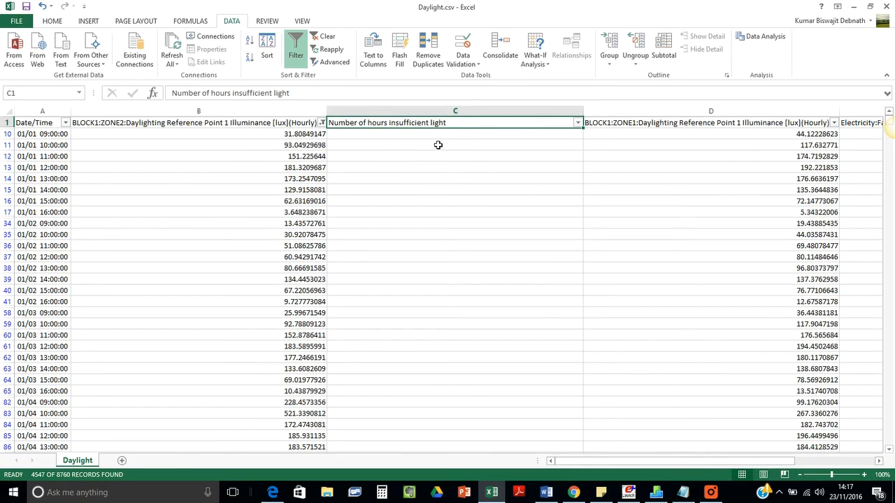
pyautogui.press('Down')
pyautogui.write('=')
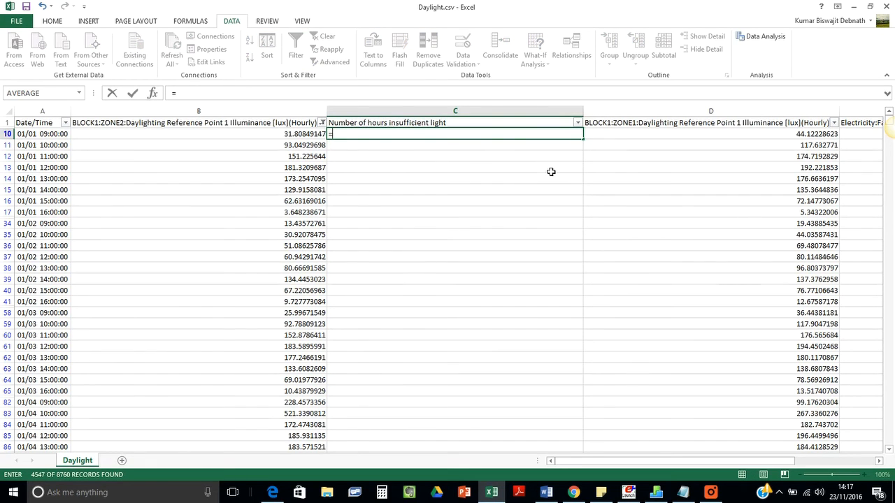
pyautogui.write('if')
pyautogui.doubleClick(341, 146)
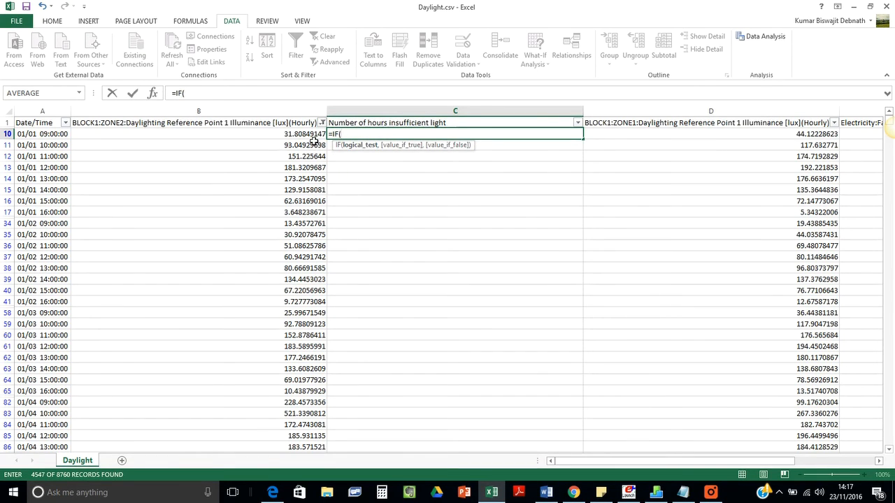
pyautogui.click(314, 137)
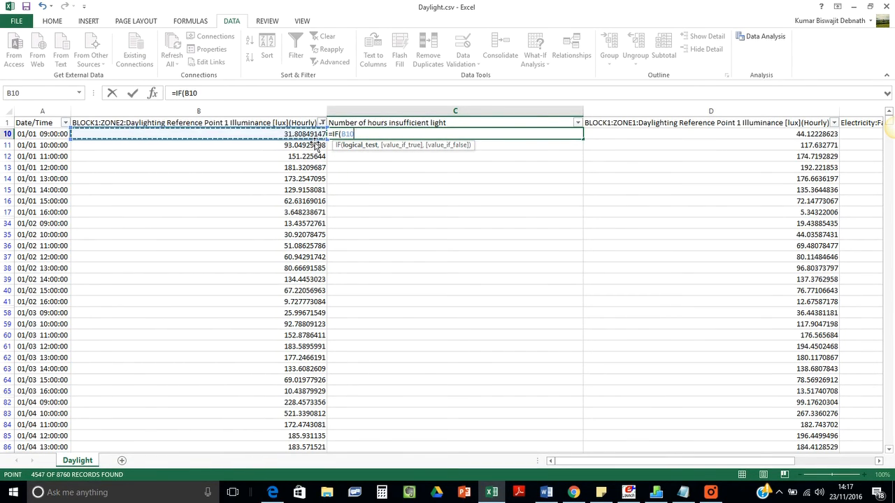
pyautogui.click(198, 93)
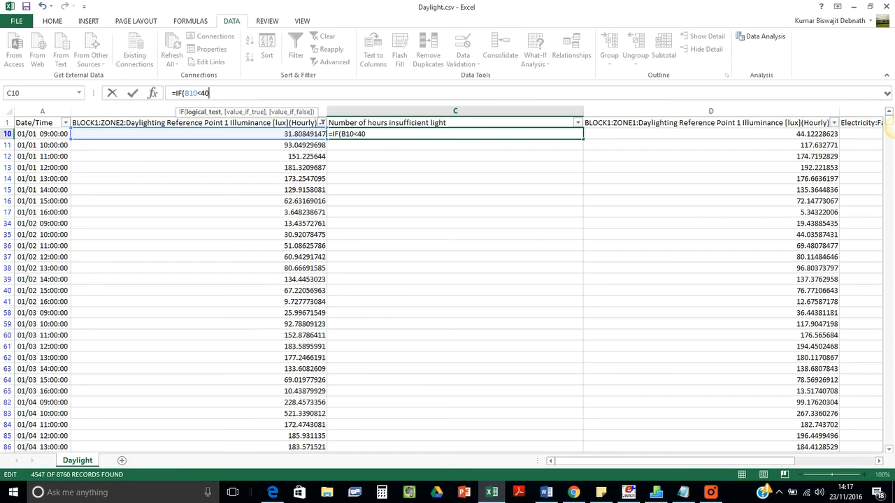
pyautogui.press('BackSpace')
pyautogui.press('BackSpace')
pyautogui.write('300,')
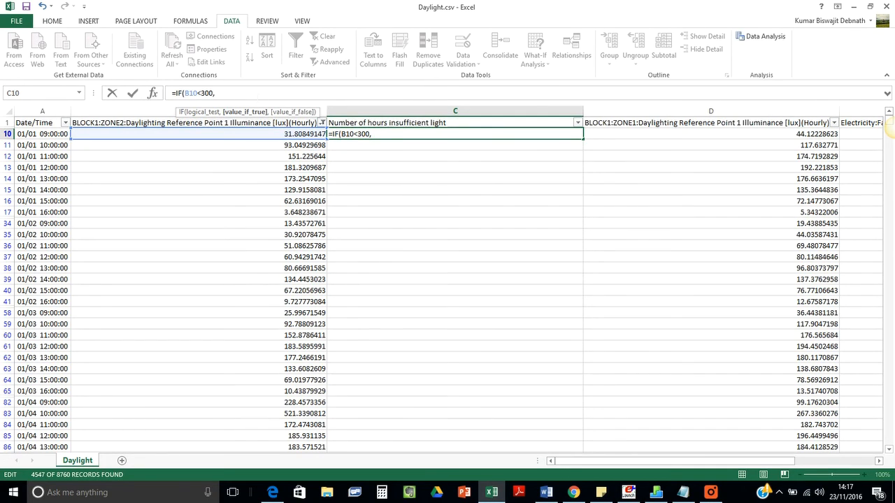
pyautogui.write('1,0')
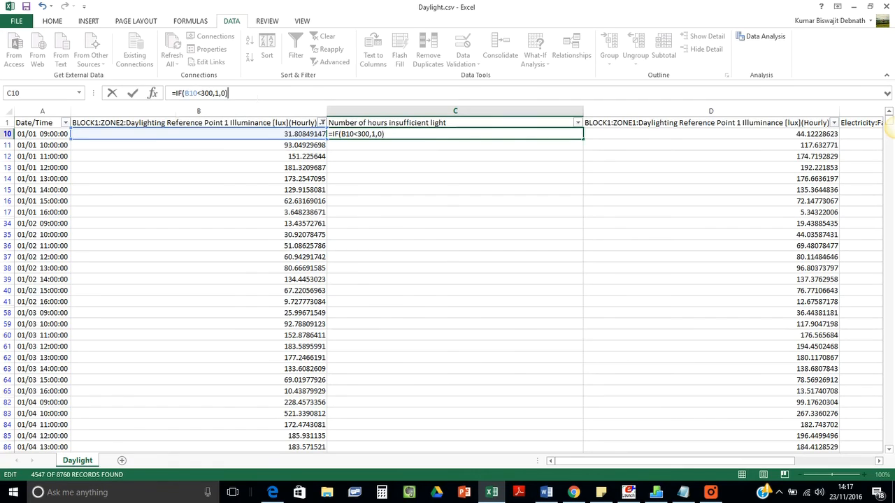
pyautogui.press('Return')
# Step: Fill the C10 formula down column C through all filtered rows and check the resulting flags
pyautogui.click(396, 137)
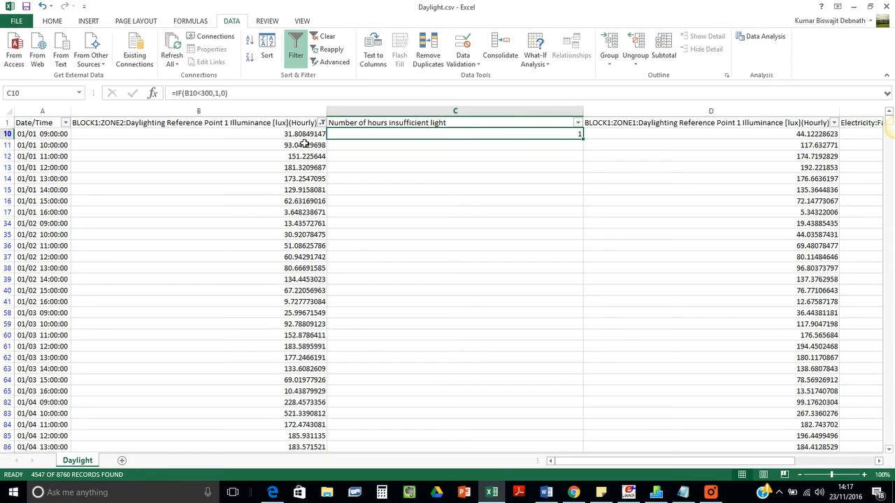
pyautogui.doubleClick(586, 143)
pyautogui.scroll(-11, 485, 329)
pyautogui.scroll(-10, 482, 336)
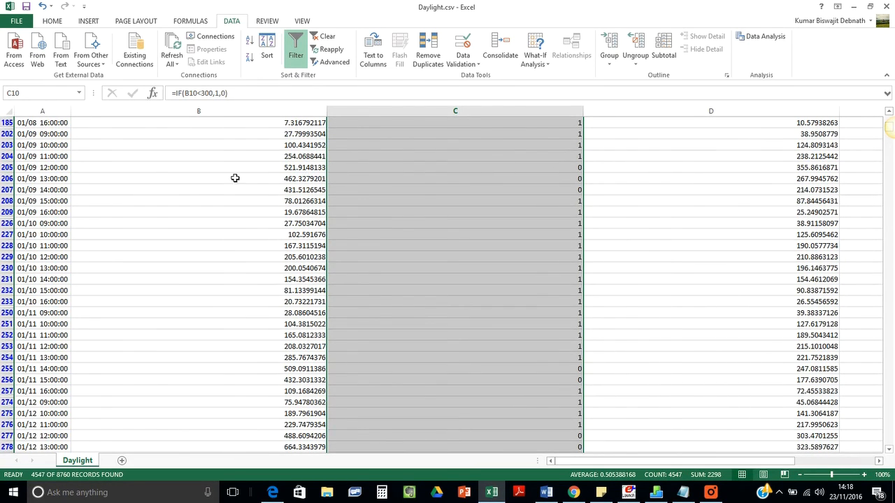
pyautogui.scroll(-19, 357, 219)
pyautogui.scroll(-20, 443, 252)
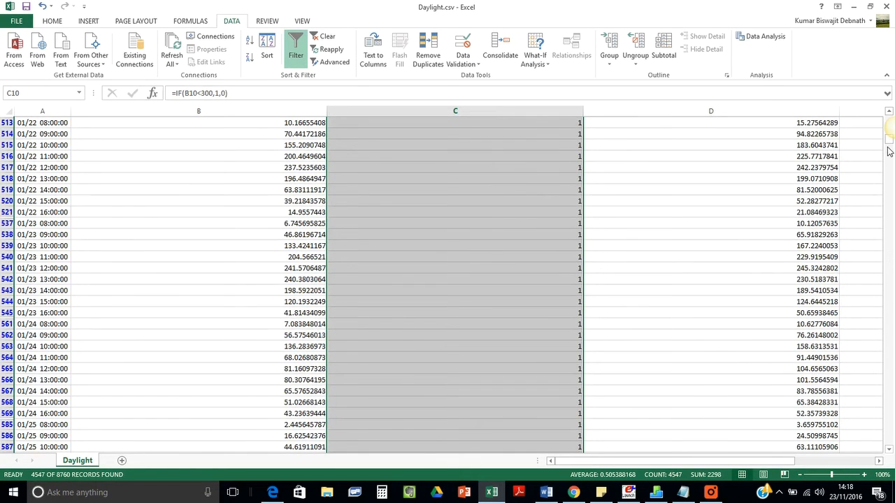
pyautogui.scroll(-19, 893, 417)
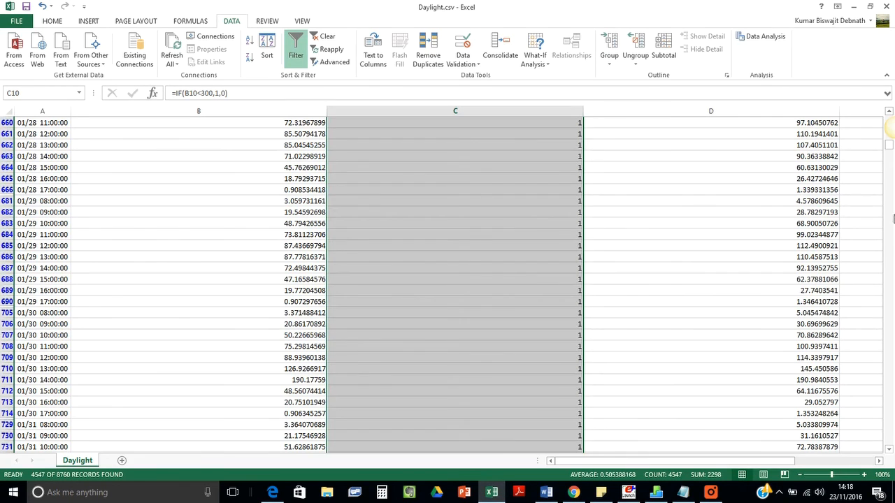
# Step: Total the insufficient-light flags in C8762 with a SUM of C10:C8753
pyautogui.moveTo(890, 152); pyautogui.dragTo(891, 445)
pyautogui.scroll(-5, 489, 435)
pyautogui.click(447, 303)
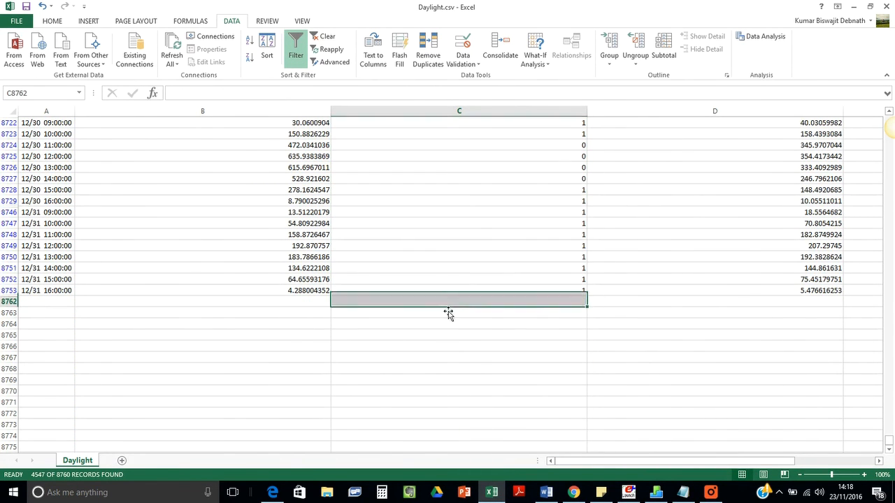
pyautogui.write('=Sum(')
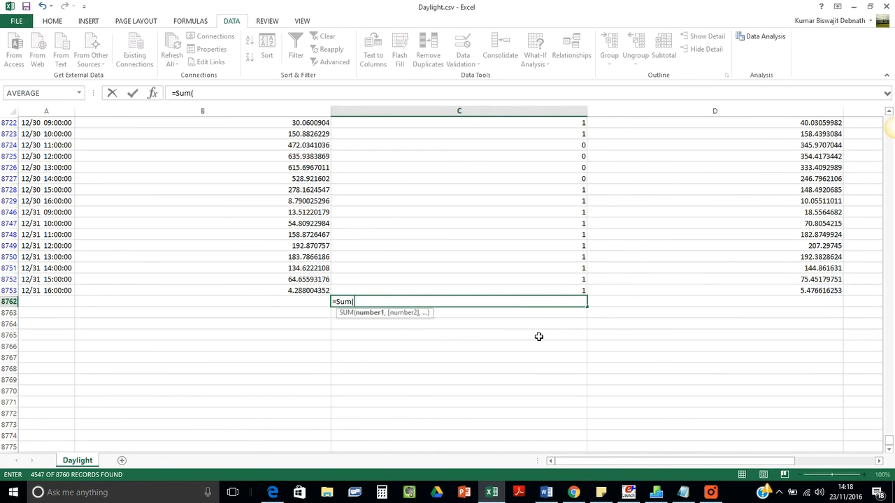
pyautogui.click(571, 290)
pyautogui.moveTo(889, 442); pyautogui.dragTo(890, 116)
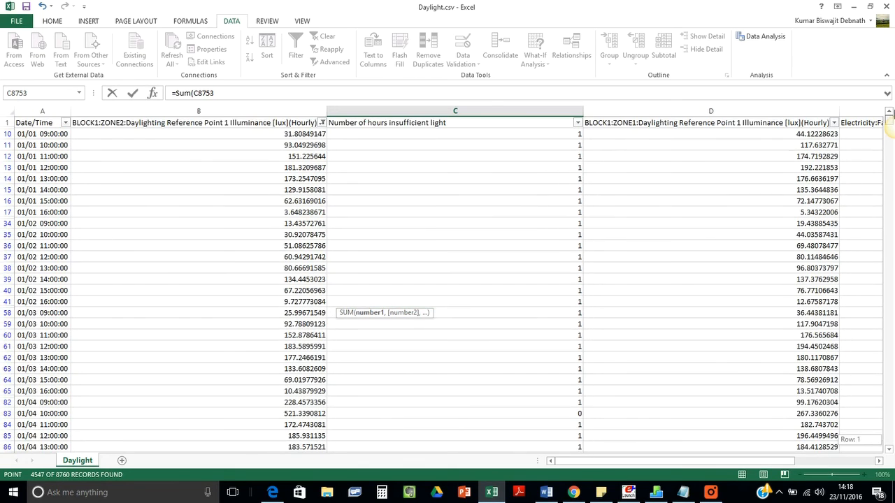
pyautogui.keyDown('shift'); pyautogui.click(525, 141); pyautogui.keyUp('shift')
pyautogui.press('Return')
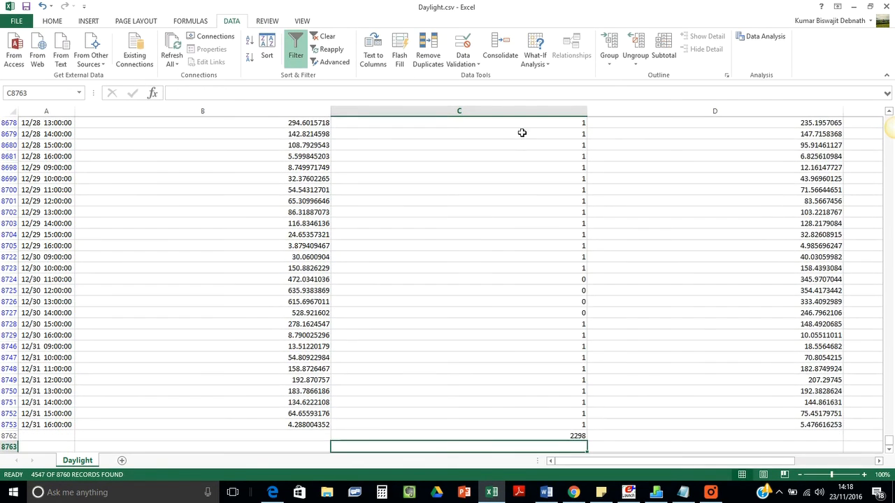
# Step: Review the total in C8762 and compare the Zone 2 illuminance values with their flags, including the late-March hours around B1961
pyautogui.click(576, 393)
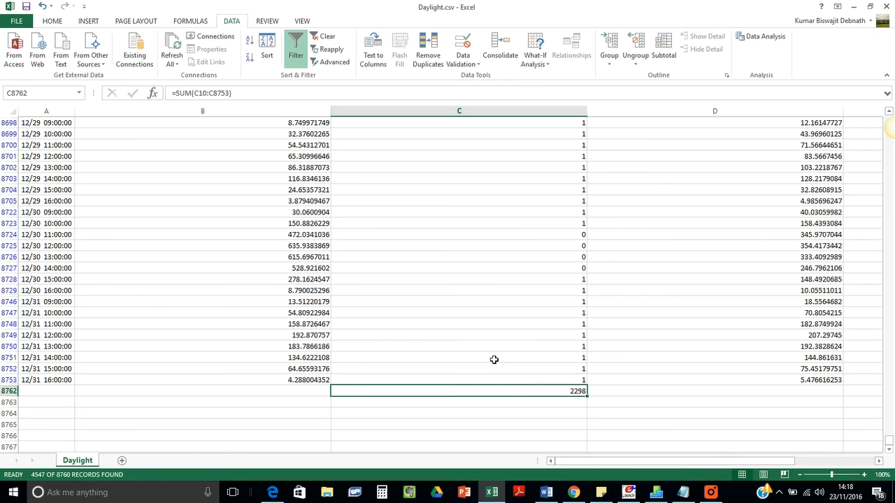
pyautogui.scroll(9, 296, 257)
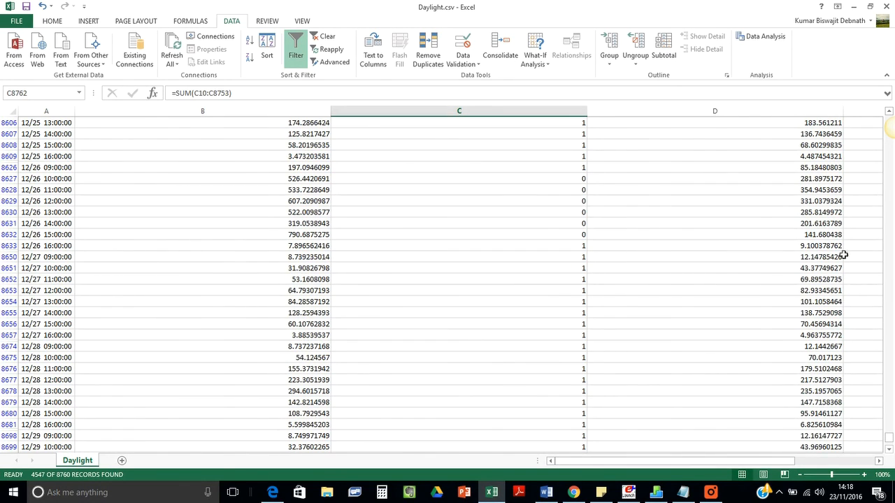
pyautogui.moveTo(890, 435); pyautogui.dragTo(890, 190)
pyautogui.click(289, 235)
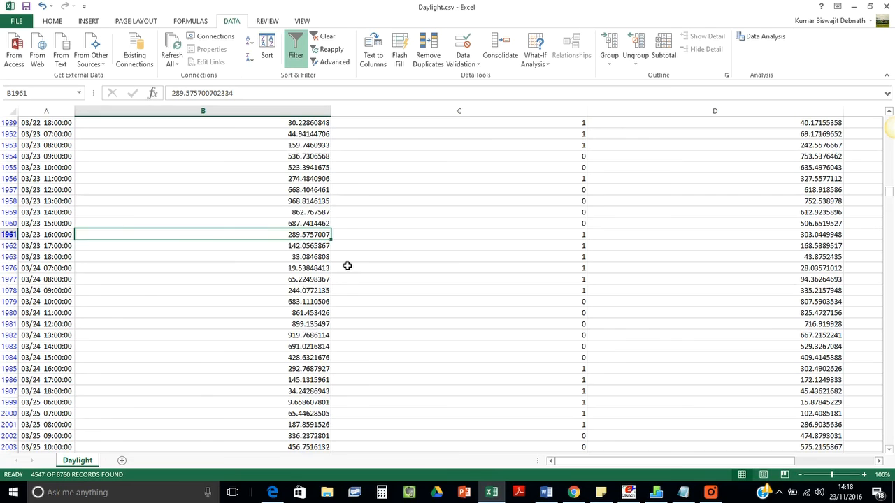
pyautogui.scroll(6, 367, 248)
pyautogui.moveTo(887, 197); pyautogui.dragTo(887, 126)
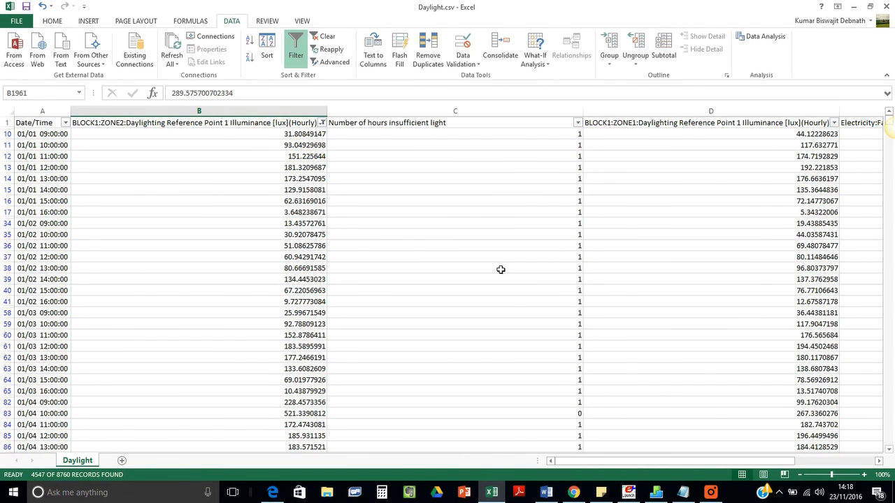